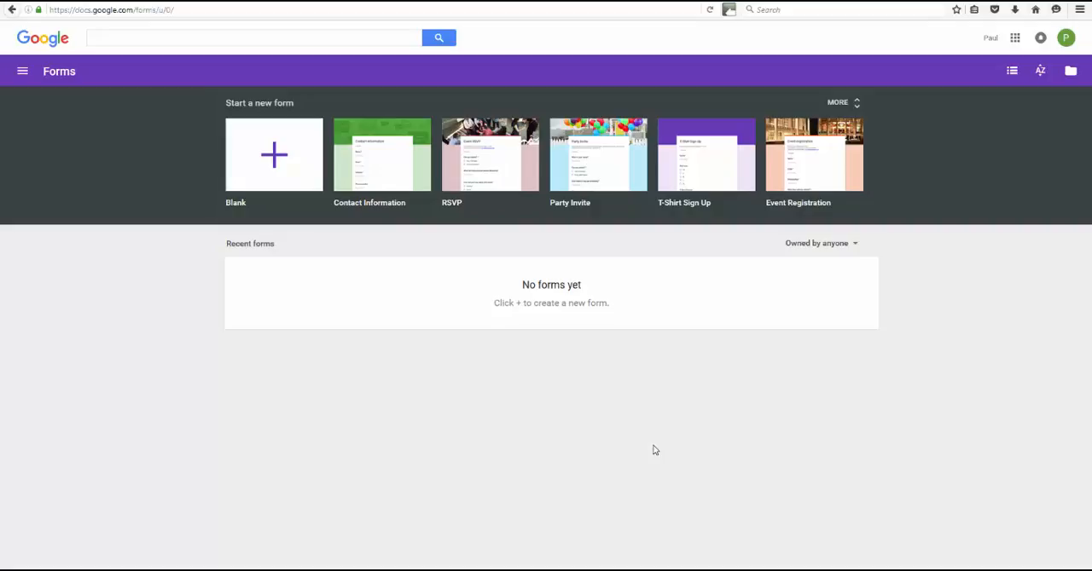
Create a blank form and title it "Contact Us"
{"action": "left_click", "coordinate": [275, 160]}
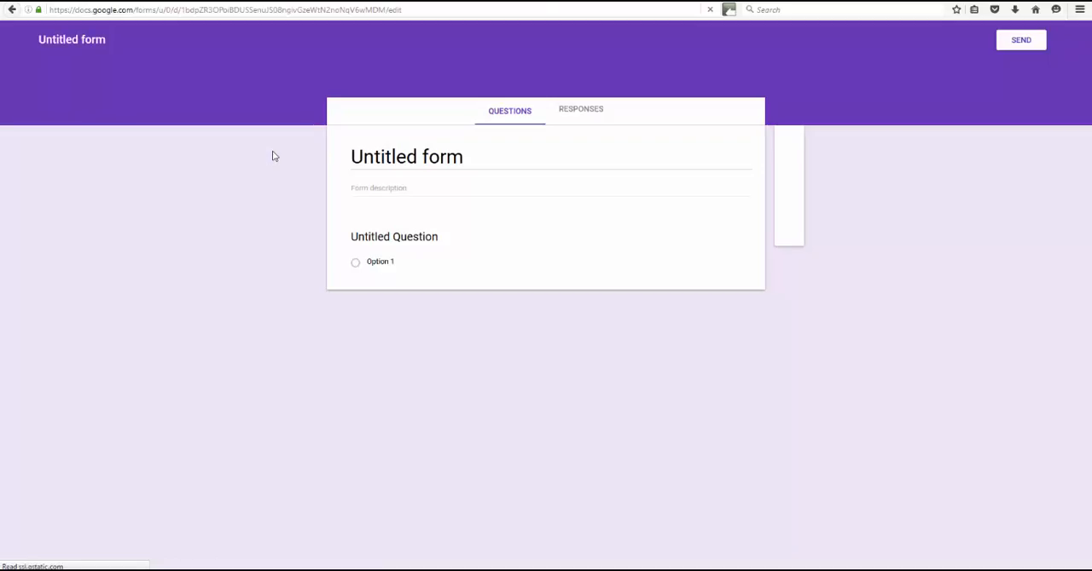
{"action": "left_click", "coordinate": [409, 159]}
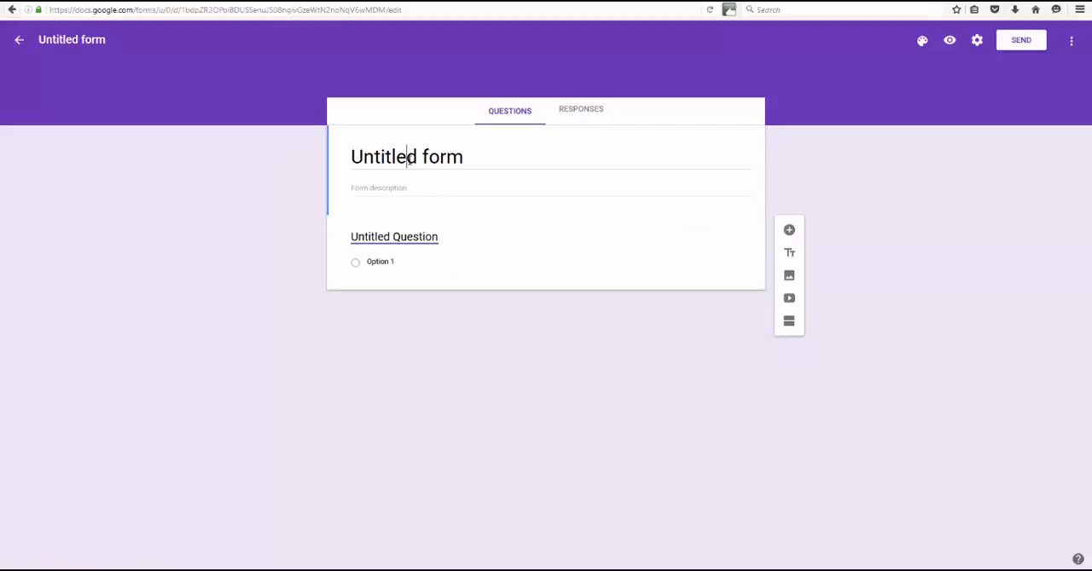
{"action": "double_click", "coordinate": [419, 157]}
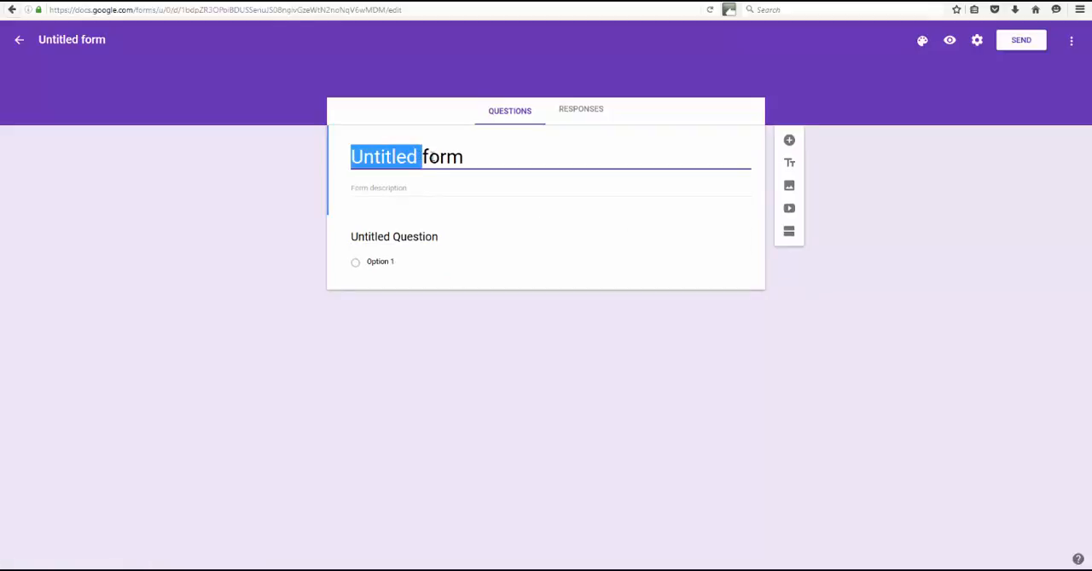
{"action": "left_click_drag", "start_coordinate": [467, 164], "coordinate": [259, 147]}
{"action": "type", "text": "Contact Us"}
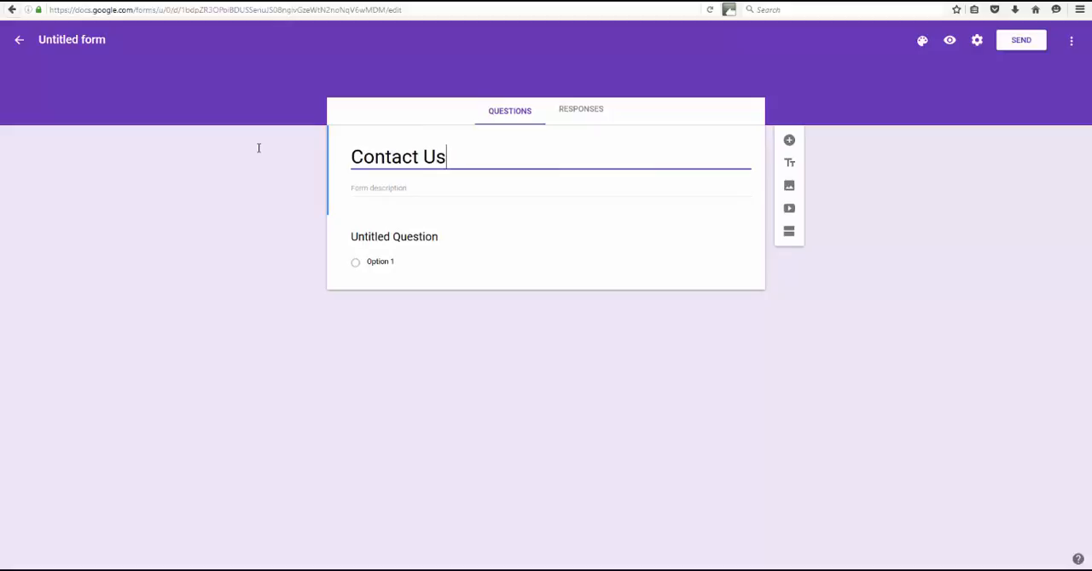
Enter the form description "We look forward to hearing how we can help you. Please let us know how to get in touch with you."
{"action": "key", "text": "Tab"}
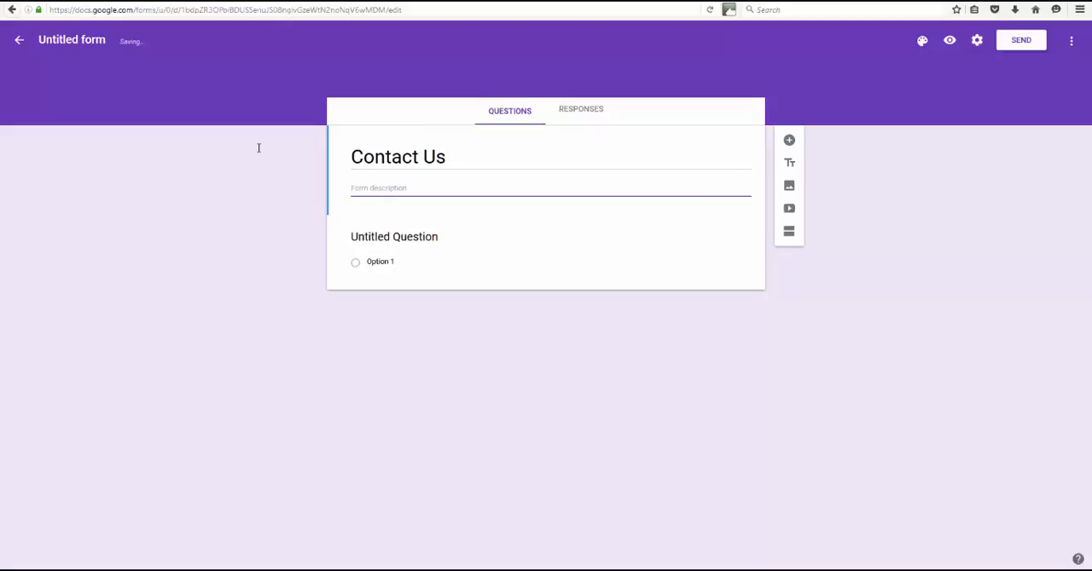
{"action": "type", "text": "We"}
{"action": "type", "text": " looo"}
{"action": "type", "text": " forward to hearing "}
{"action": "type", "text": "how we can h"}
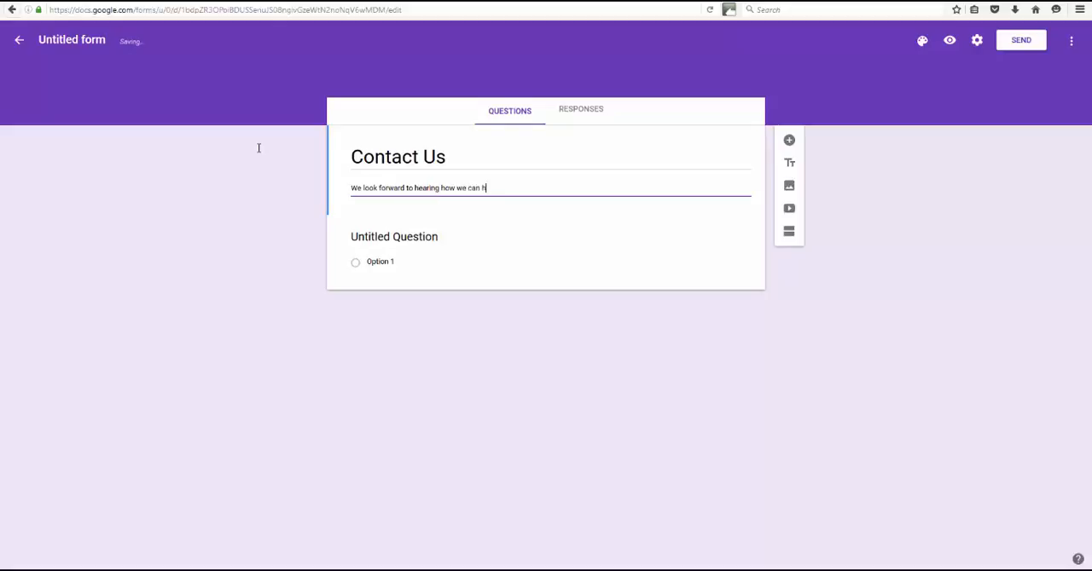
{"action": "type", "text": "elp you. Please let us know how to get in touc wit"}
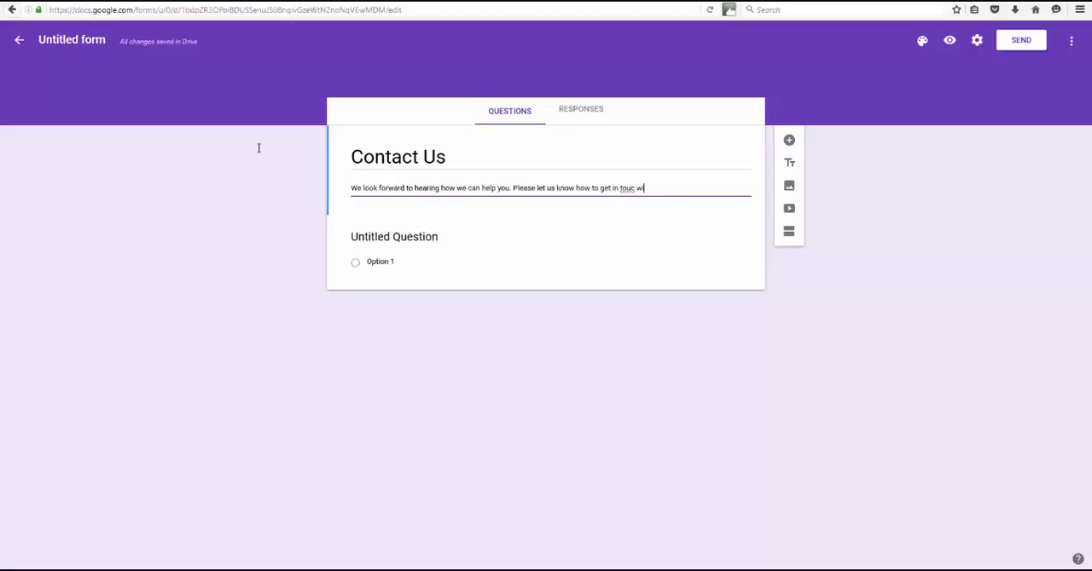
{"action": "key", "text": "BackSpace"}
{"action": "key", "text": "BackSpace"}
{"action": "key", "text": "BackSpace"}
{"action": "type", "text": "h with yuou"}
Title the first question "Your Name" and set its answer type to Short answer
{"action": "left_click", "coordinate": [419, 239]}
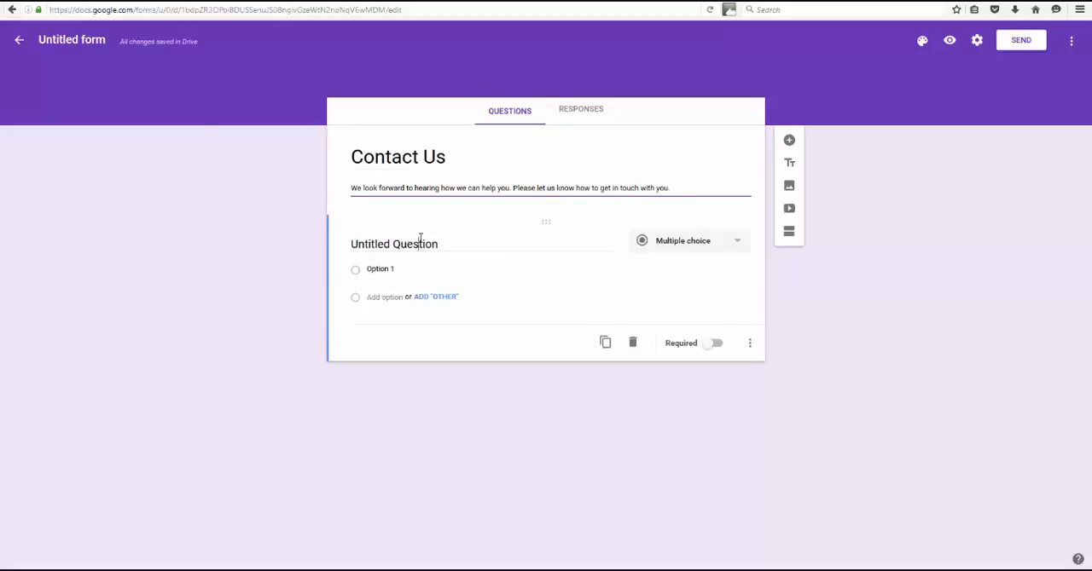
{"action": "left_click_drag", "start_coordinate": [425, 244], "coordinate": [325, 244]}
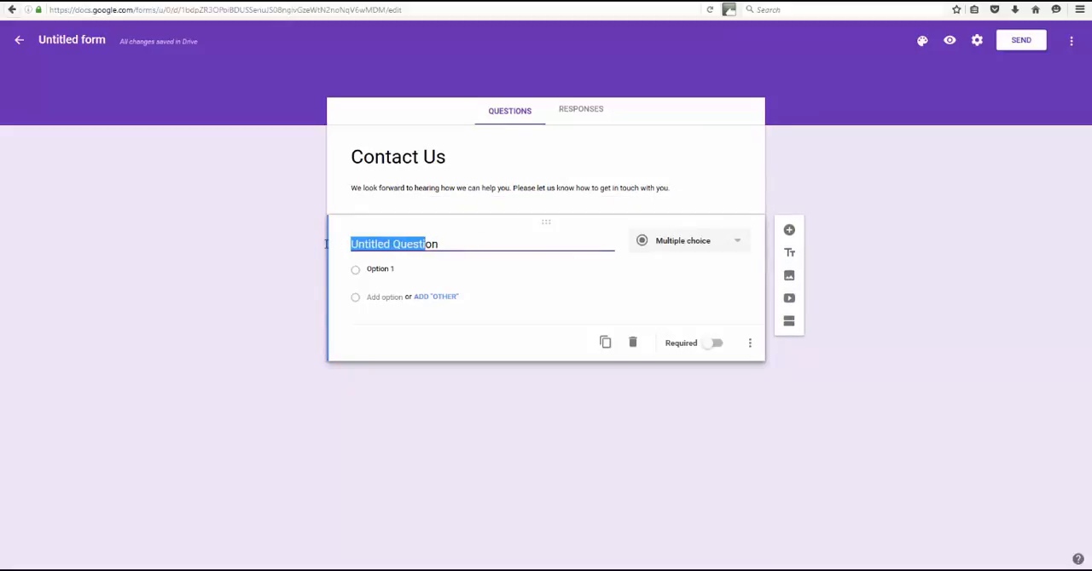
{"action": "left_click", "coordinate": [470, 244]}
{"action": "left_click_drag", "start_coordinate": [470, 243], "coordinate": [315, 242]}
{"action": "type", "text": "Your Name"}
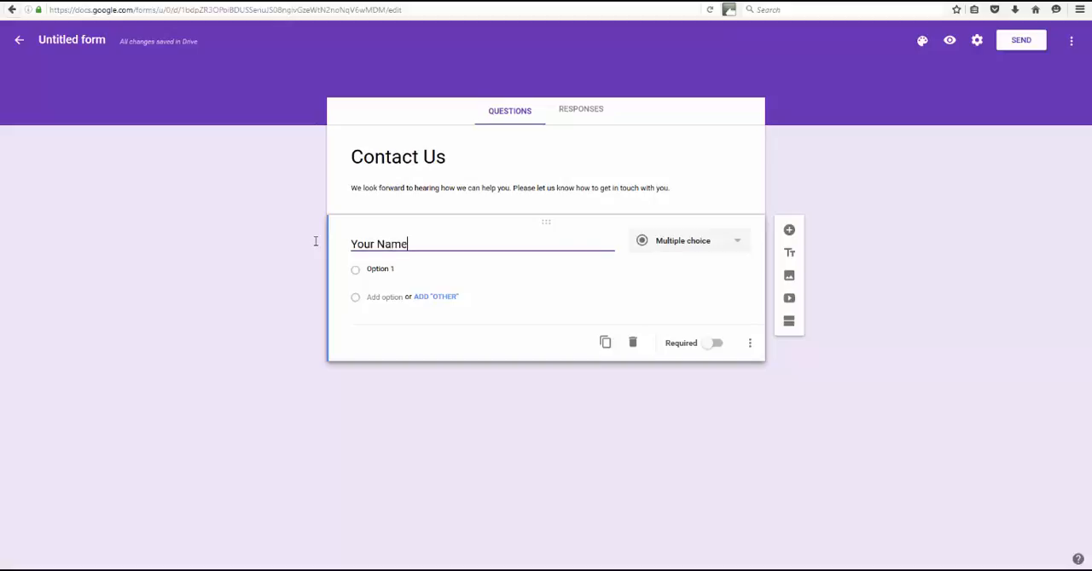
{"action": "left_click", "coordinate": [737, 240]}
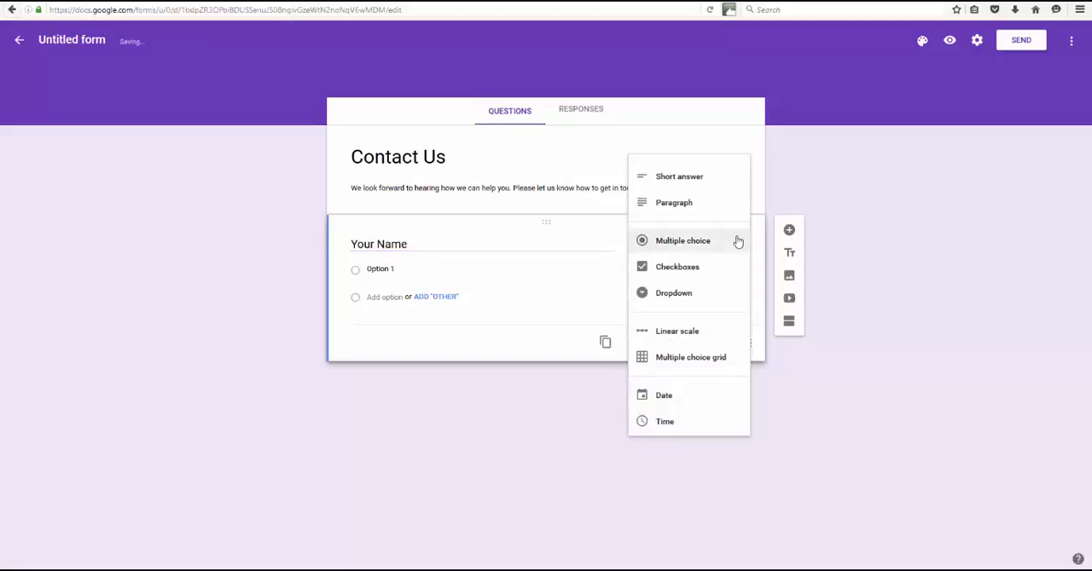
{"action": "left_click", "coordinate": [687, 179]}
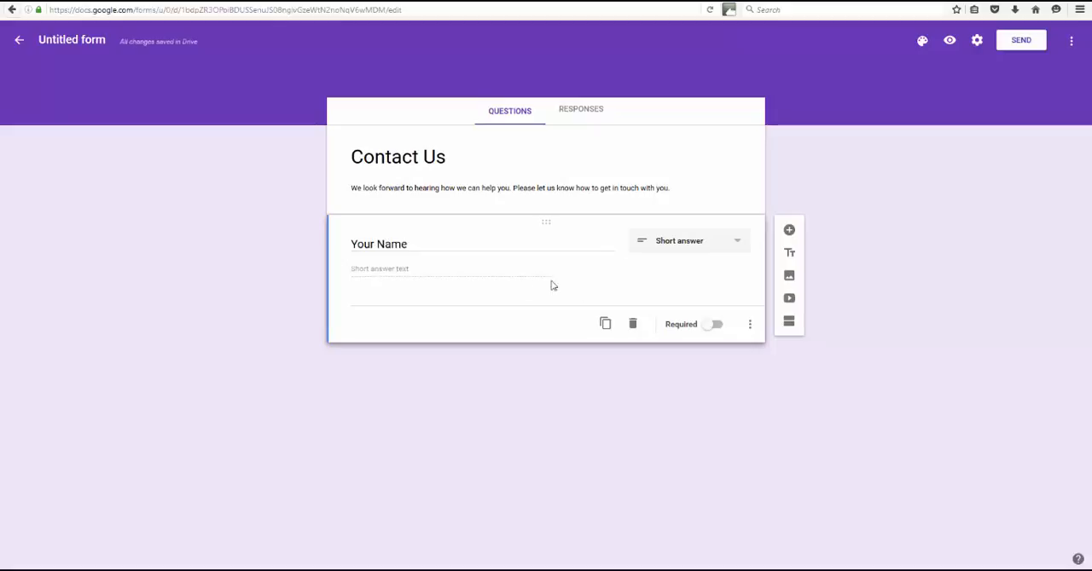
Duplicate the "Your Name" question and retitle the copy "Email Address"
{"action": "left_click", "coordinate": [605, 324]}
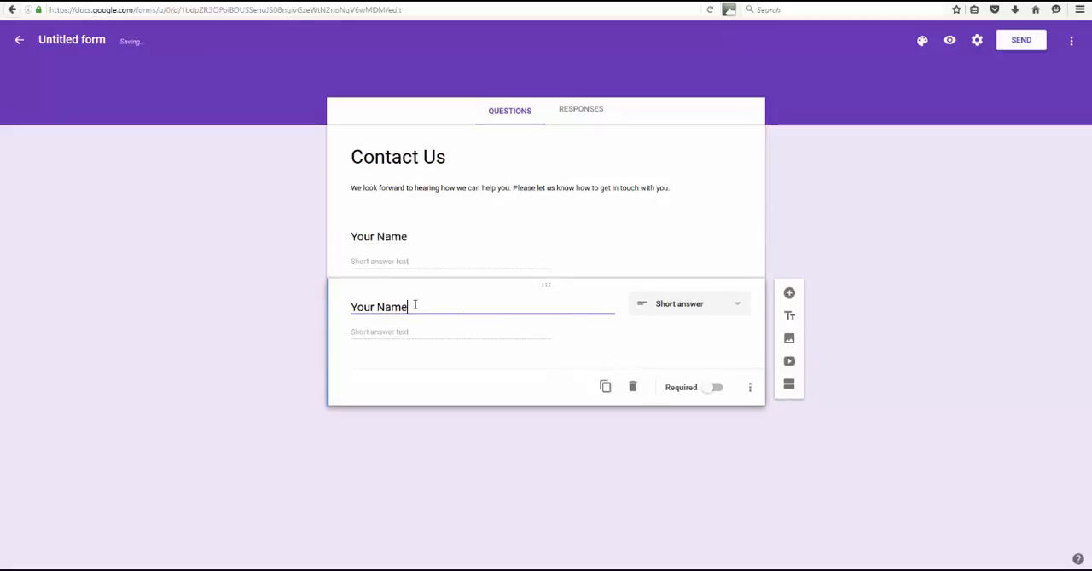
{"action": "left_click_drag", "start_coordinate": [414, 306], "coordinate": [304, 308]}
{"action": "type", "text": "P"}
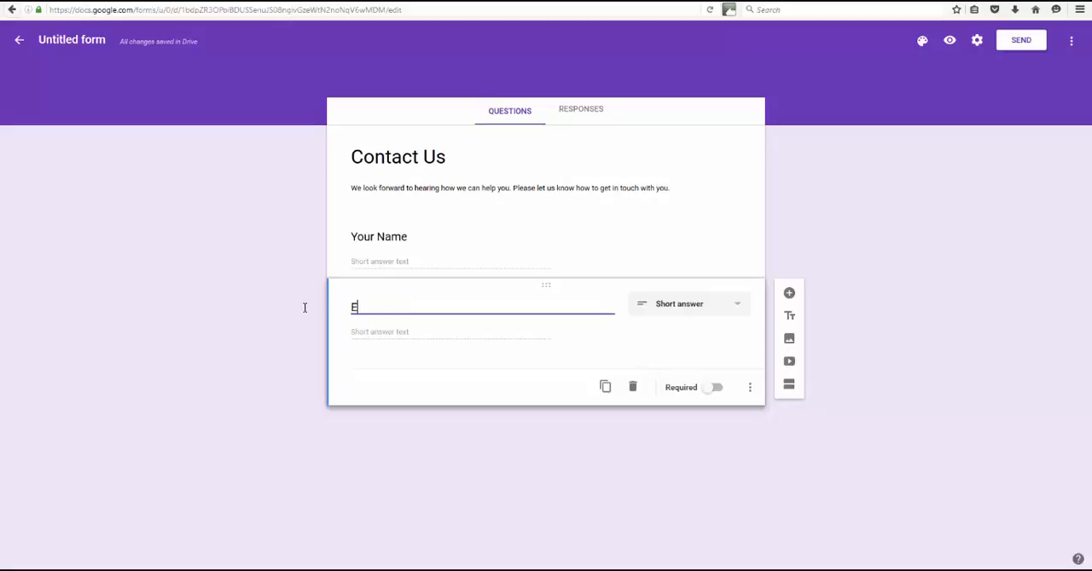
{"action": "type", "text": "mail Adres"}
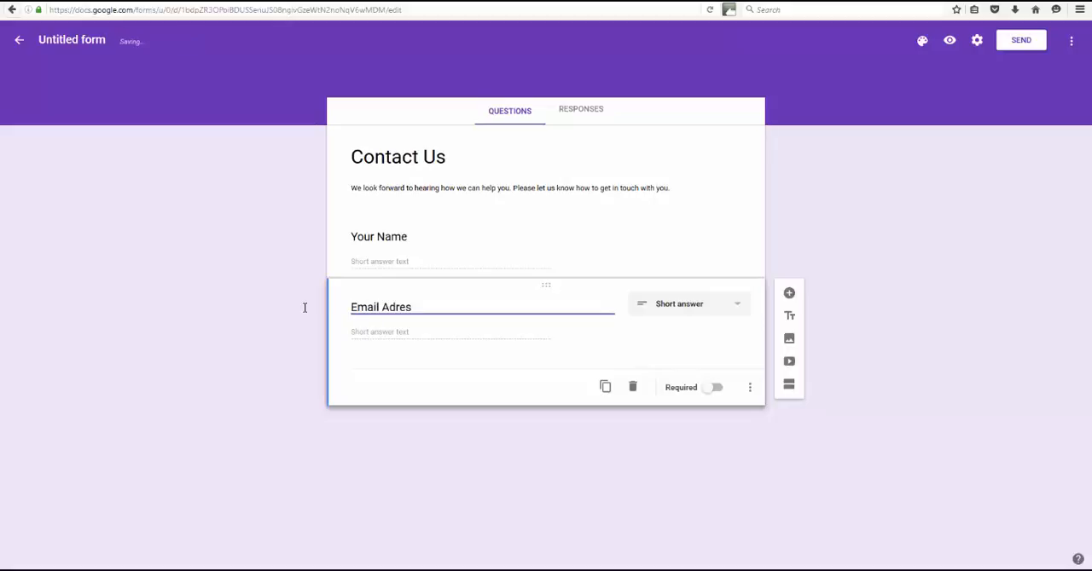
{"action": "type", "text": "ss"}
{"action": "key", "text": "BackSpace"}
{"action": "key", "text": "BackSpace"}
{"action": "key", "text": "BackSpace"}
{"action": "key", "text": "BackSpace"}
{"action": "type", "text": "dress"}
Duplicate the "Email Address" question and retitle the copy "Phone Number"
{"action": "left_click", "coordinate": [604, 387]}
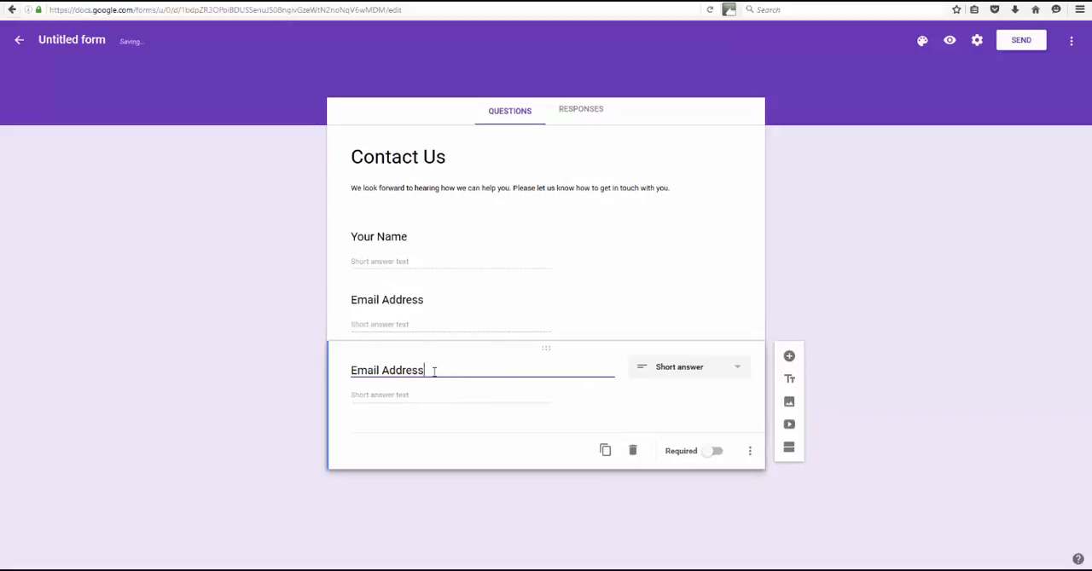
{"action": "left_click_drag", "start_coordinate": [434, 372], "coordinate": [287, 372]}
{"action": "type", "text": "Phone"}
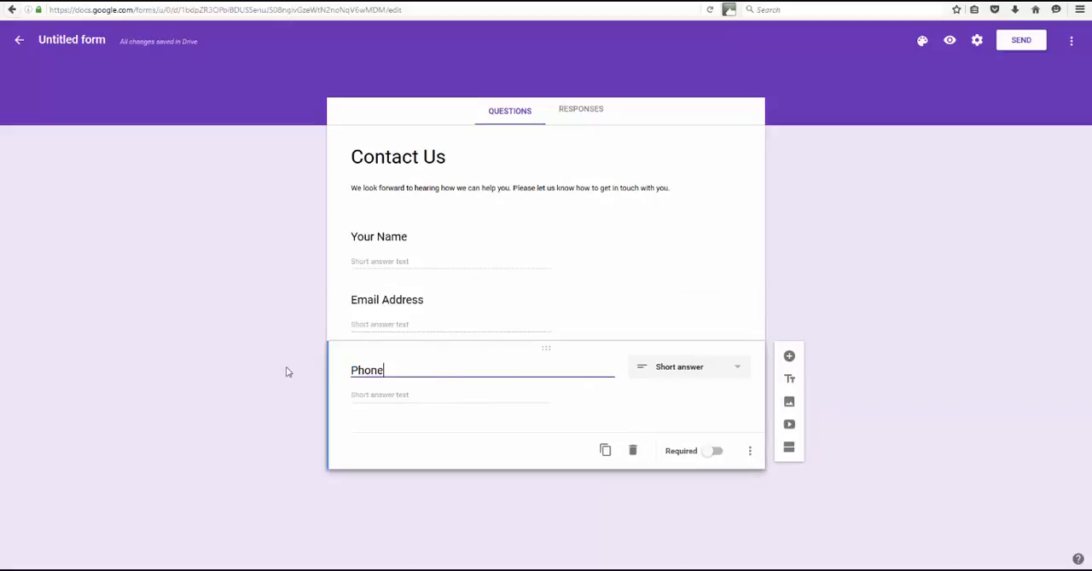
{"action": "type", "text": " Number"}
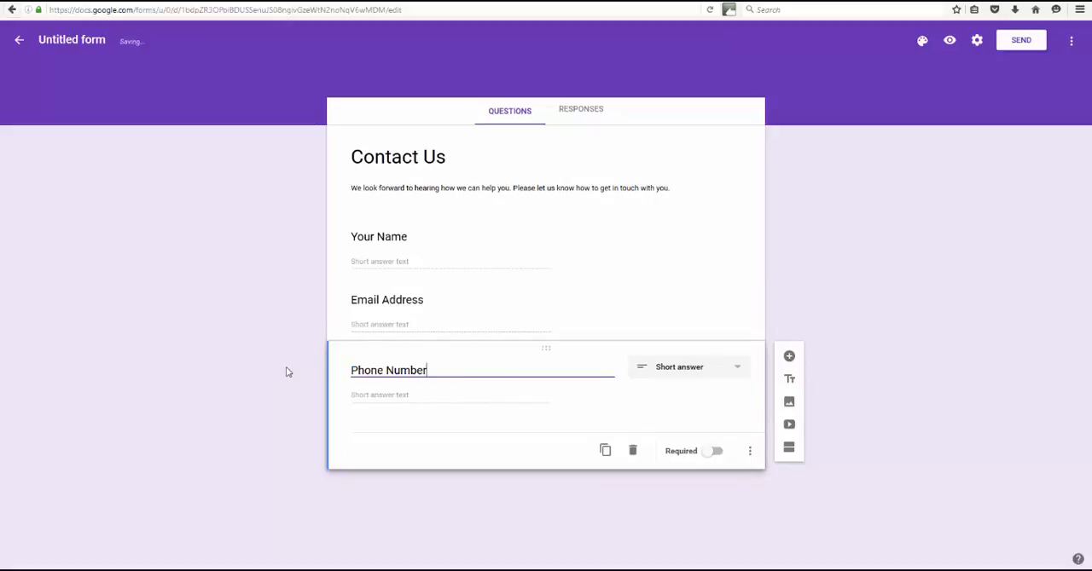
Duplicate the "Phone Number" question, retitle the copy "Best Time To Call?" and make it Multiple choice
{"action": "left_click", "coordinate": [605, 451]}
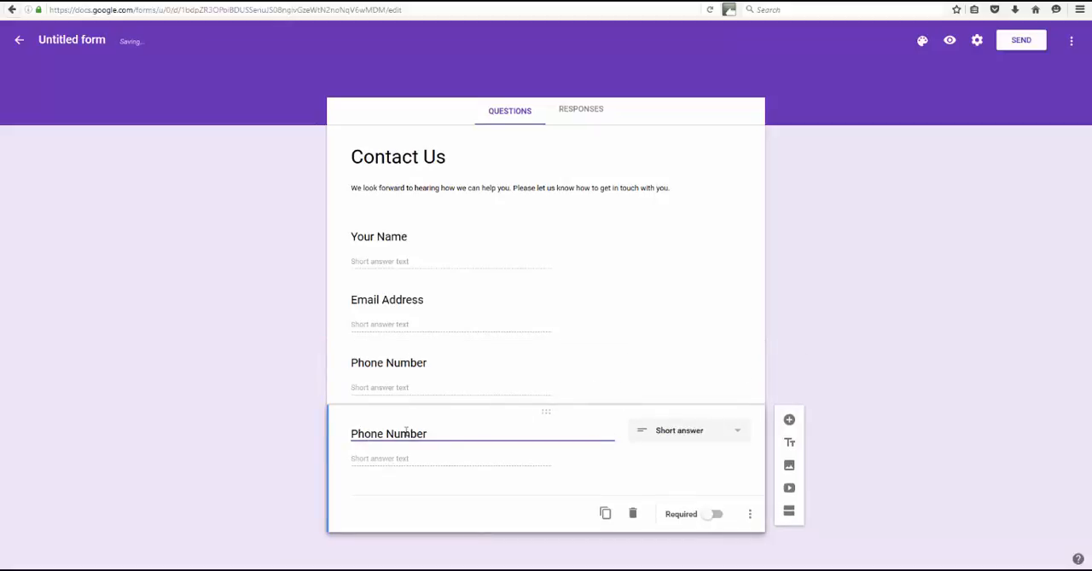
{"action": "left_click_drag", "start_coordinate": [431, 433], "coordinate": [325, 438]}
{"action": "type", "text": "B"}
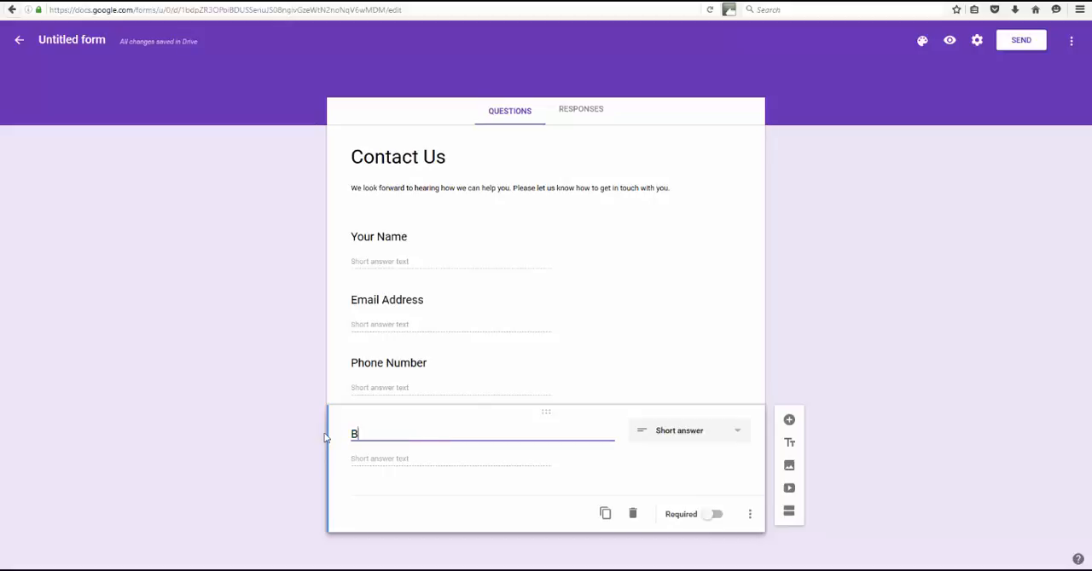
{"action": "type", "text": "est Time To Call?"}
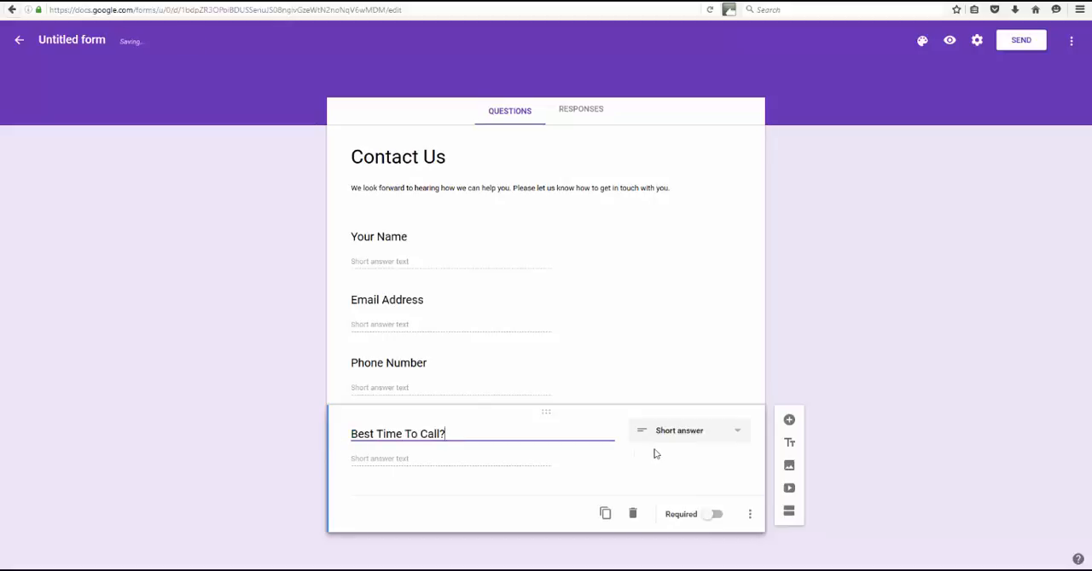
{"action": "left_click", "coordinate": [683, 436]}
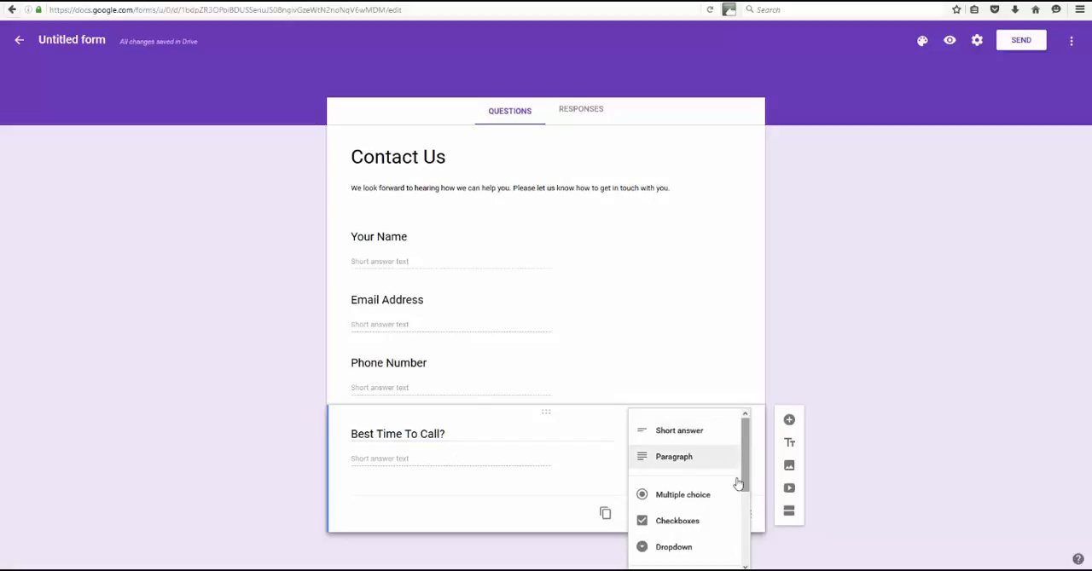
{"action": "left_click", "coordinate": [702, 497]}
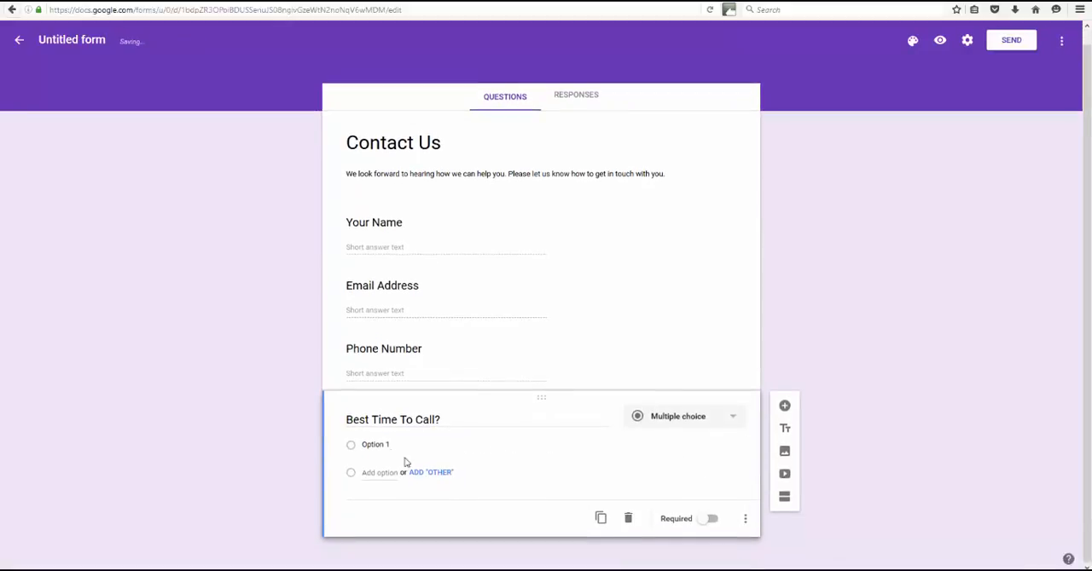
Name the first answer option of "Best Time To Call?" "Morning" and add an "Other" option
{"action": "left_click", "coordinate": [408, 445]}
{"action": "left_click_drag", "start_coordinate": [385, 446], "coordinate": [358, 449]}
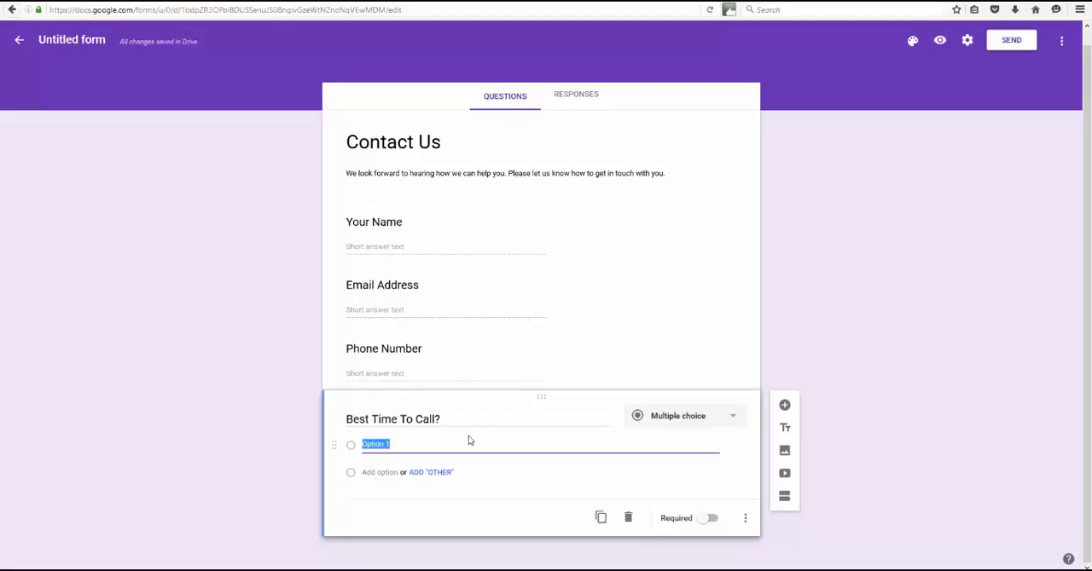
{"action": "type", "text": "Morning"}
{"action": "left_click", "coordinate": [419, 474]}
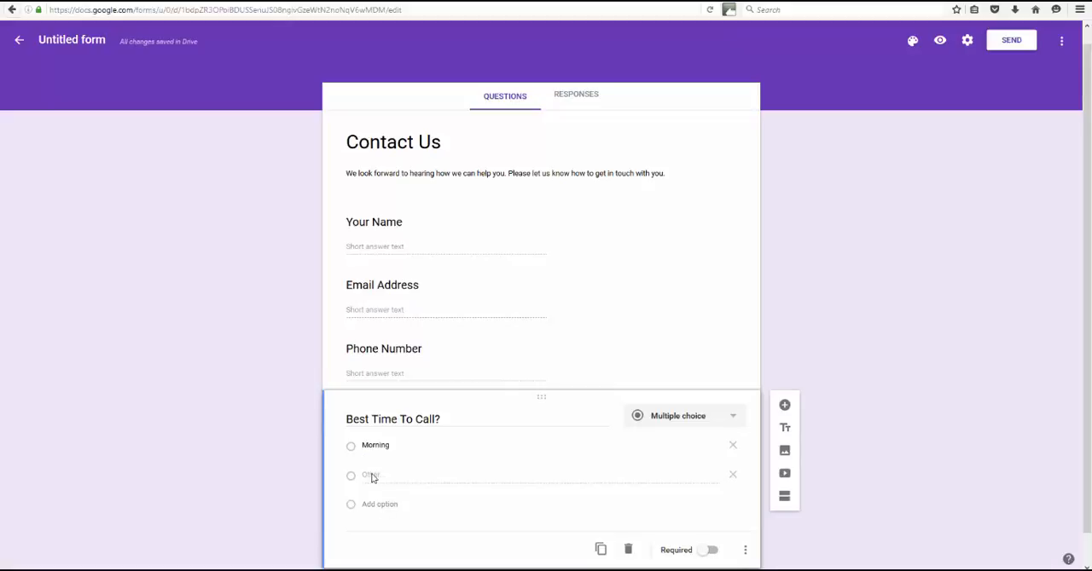
{"action": "left_click", "coordinate": [375, 444]}
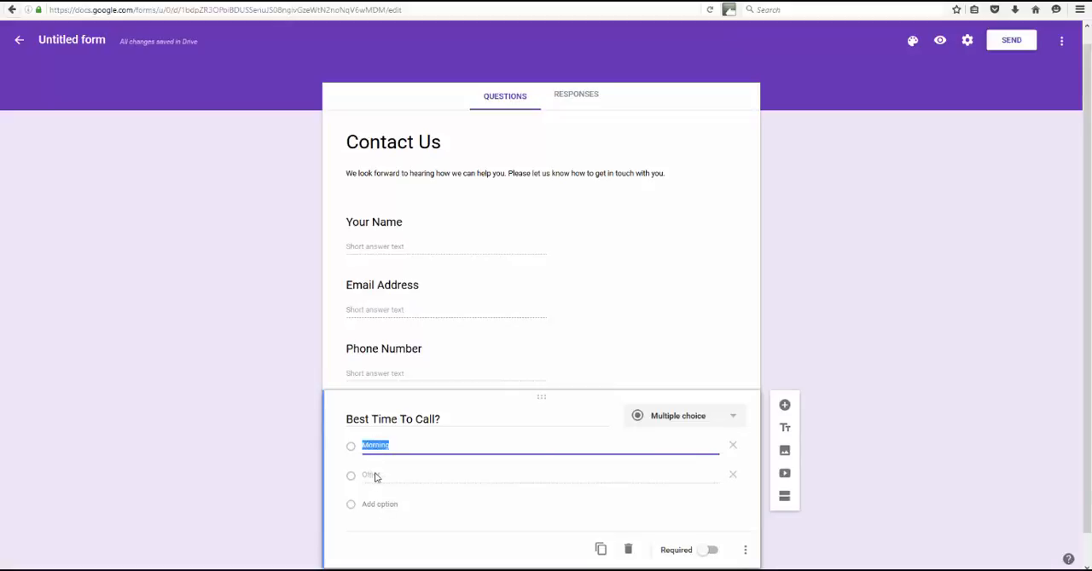
{"action": "left_click", "coordinate": [443, 445]}
{"action": "left_click", "coordinate": [463, 484]}
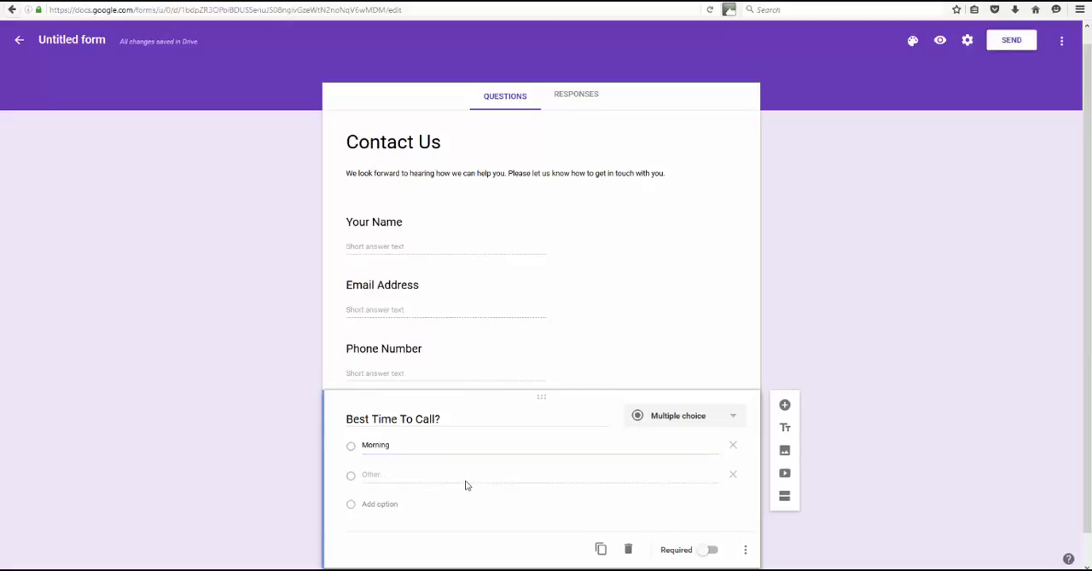
{"action": "right_click", "coordinate": [376, 484]}
{"action": "left_click", "coordinate": [416, 462]}
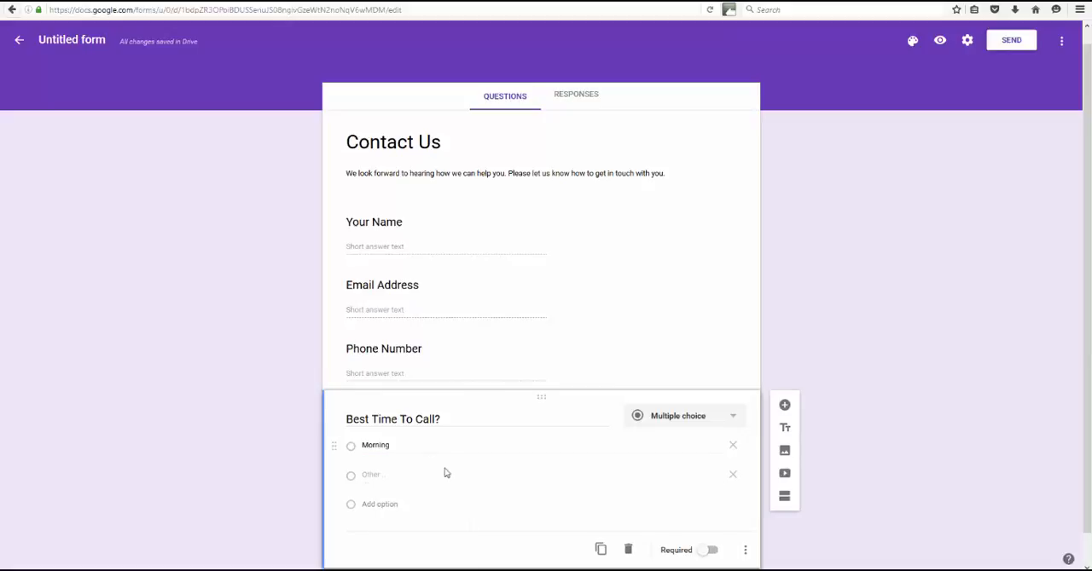
Add the answer options "Afternoon" and "Evening" to the "Best Time To Call?" question
{"action": "left_click", "coordinate": [380, 505]}
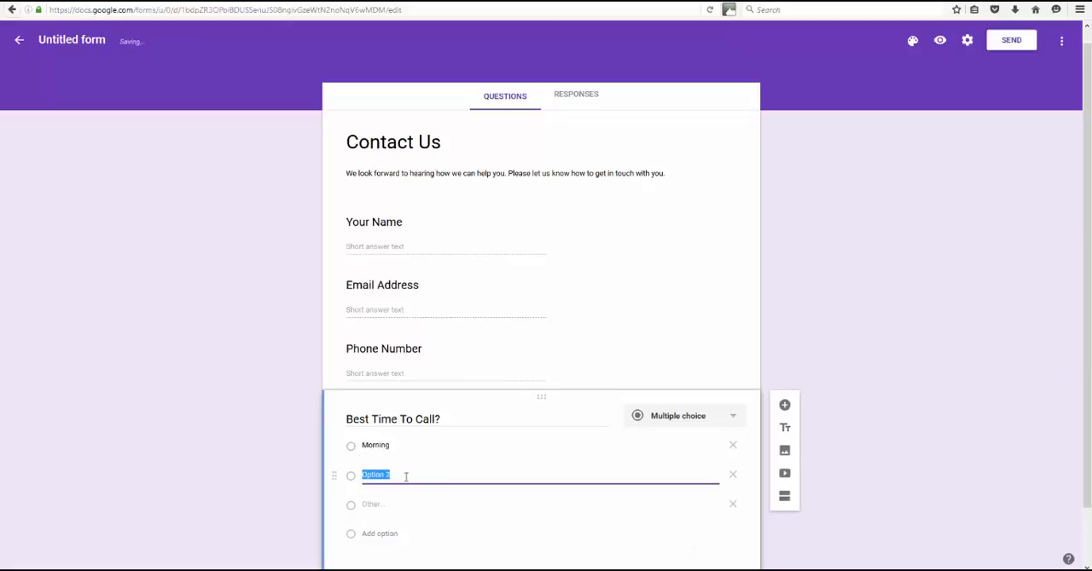
{"action": "type", "text": "Afternoon"}
{"action": "left_click", "coordinate": [382, 534]}
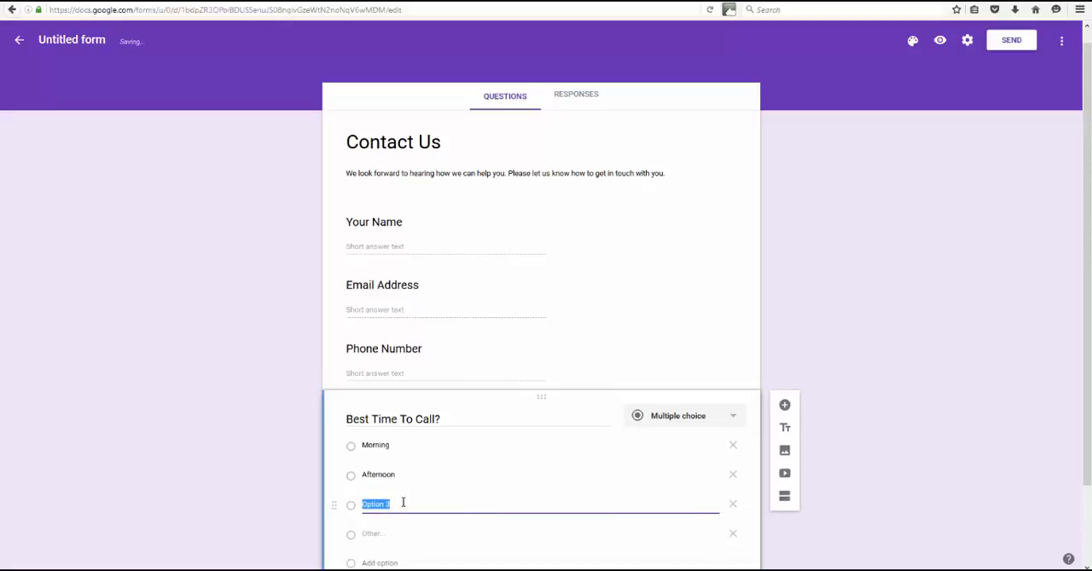
{"action": "type", "text": "Evening"}
{"action": "left_click", "coordinate": [853, 440]}
Duplicate the "Phone Number" question and move the copy below "Best Time To Call?"
{"action": "scroll", "coordinate": [852, 440], "scroll_direction": "down", "scroll_amount": 3}
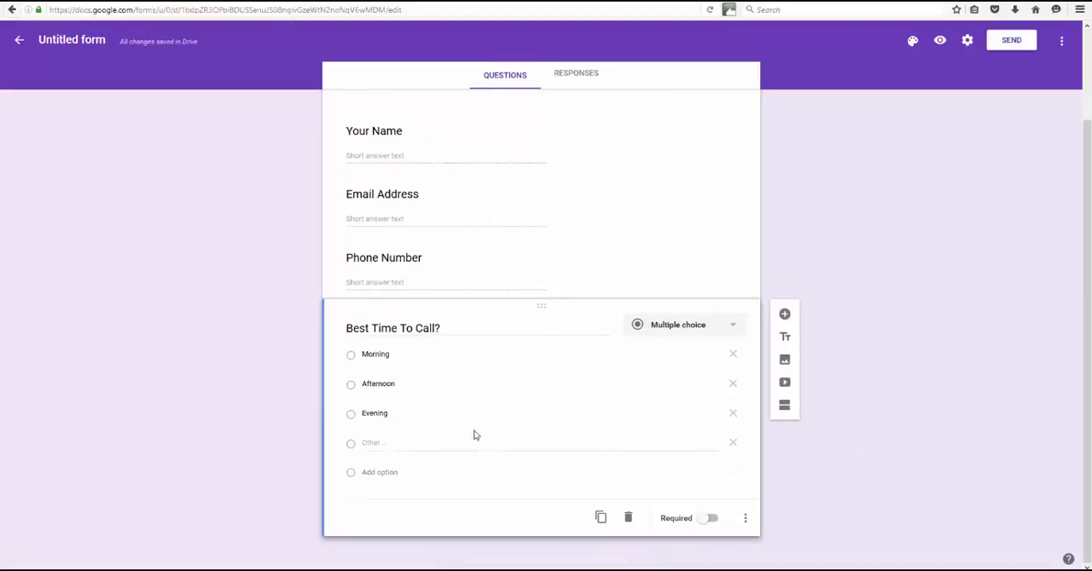
{"action": "left_click", "coordinate": [446, 259]}
{"action": "left_click", "coordinate": [600, 361]}
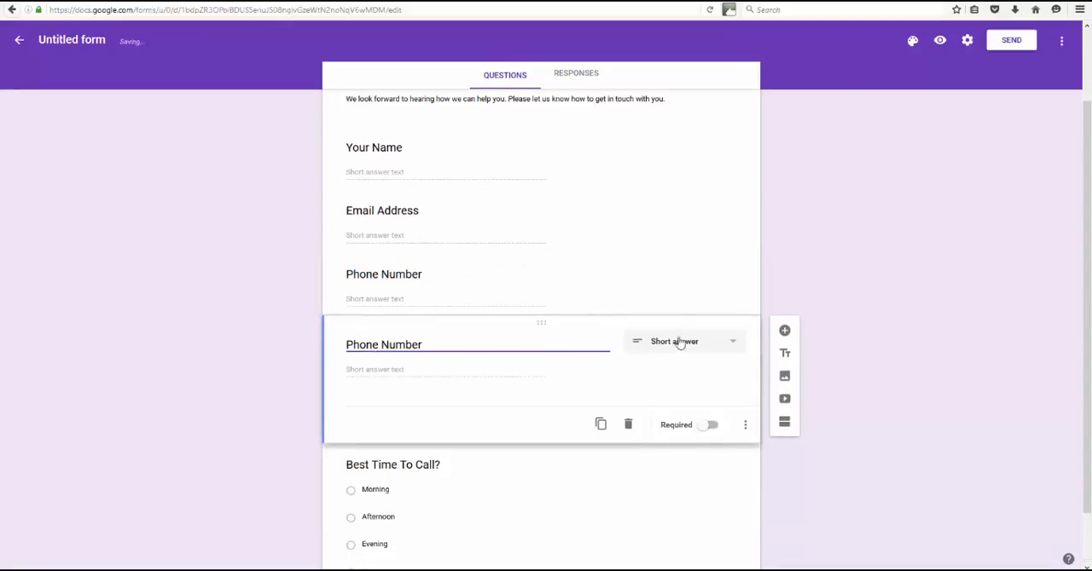
{"action": "left_click_drag", "start_coordinate": [580, 326], "coordinate": [588, 486]}
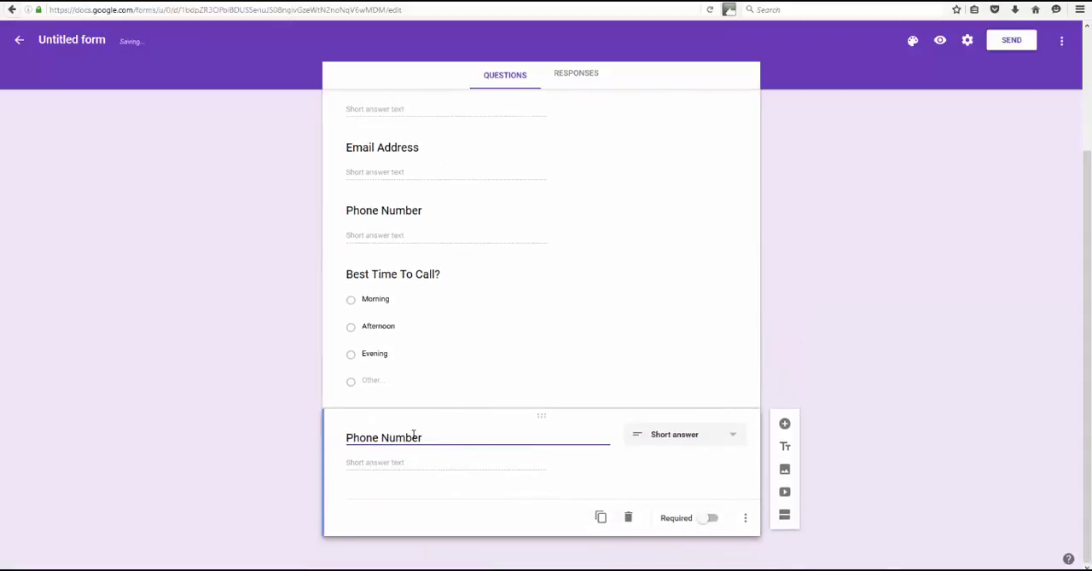
{"action": "double_click", "coordinate": [413, 437]}
{"action": "triple_click", "coordinate": [413, 437]}
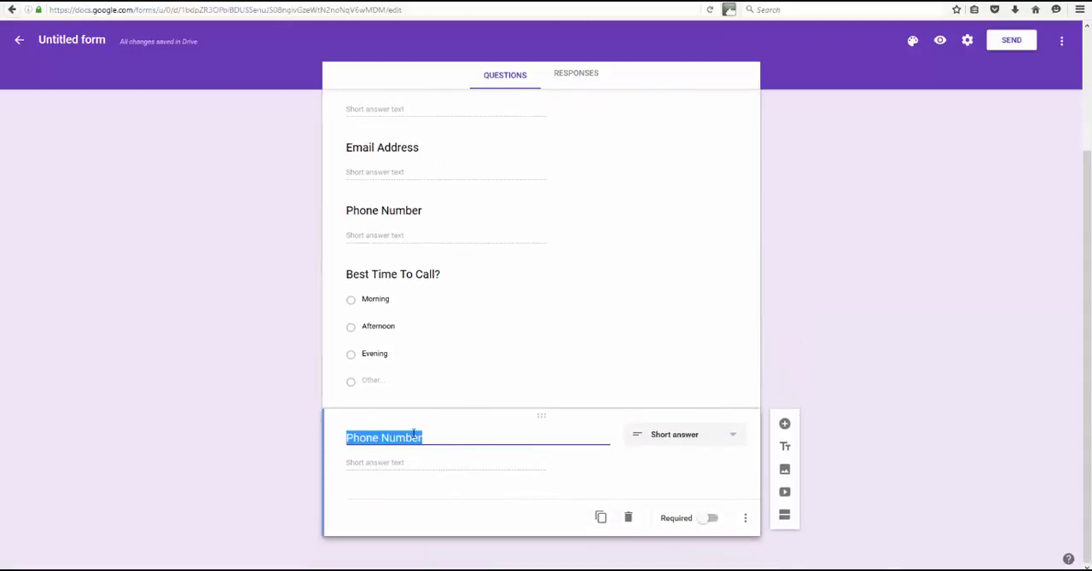
{"action": "type", "text": "Your "}
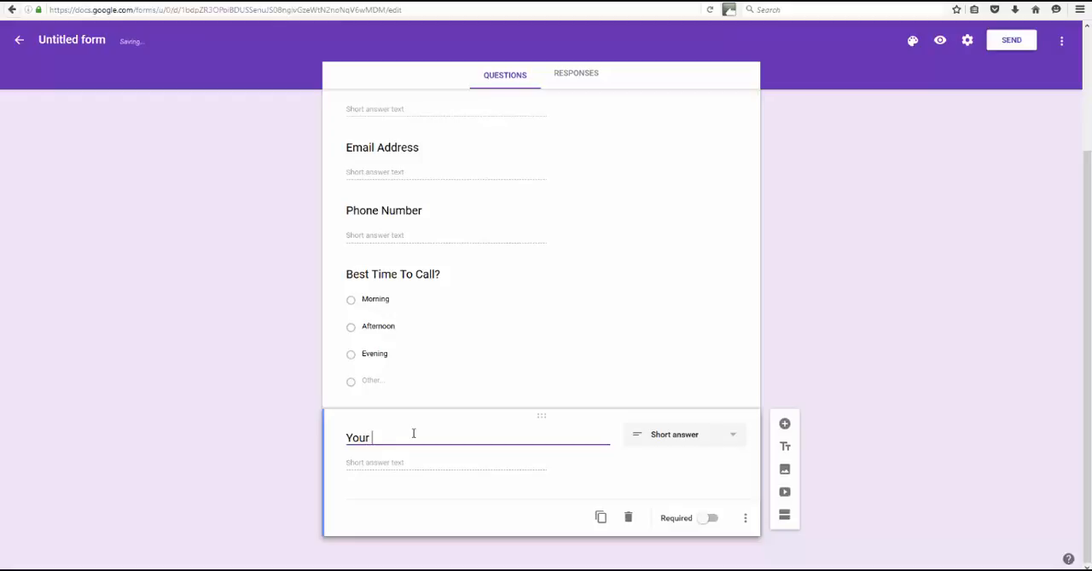
{"action": "type", "text": "Question or"}
{"action": "key", "text": "BackSpace"}
{"action": "key", "text": "BackSpace"}
{"action": "key", "text": "BackSpace"}
{"action": "type", "text": "or"}
{"action": "key", "text": "BackSpace"}
{"action": "key", "text": "BackSpace"}
{"action": "key", "text": "BackSpace"}
{"action": "key", "text": "BackSpace"}
Replace the title of the last question in the form with "How can we help you"
{"action": "key", "text": "BackSpace"}
{"action": "key", "text": "BackSpace"}
{"action": "key", "text": "BackSpace"}
{"action": "key", "text": "BackSpace"}
{"action": "type", "text": "Comments"}
{"action": "key", "text": "BackSpace"}
{"action": "key", "text": "BackSpace"}
{"action": "key", "text": "BackSpace"}
{"action": "key", "text": "BackSpace"}
{"action": "key", "text": "BackSpace"}
{"action": "key", "text": "BackSpace"}
{"action": "key", "text": "BackSpace"}
{"action": "key", "text": "BackSpace"}
{"action": "key", "text": "BackSpace"}
{"action": "key", "text": "BackSpace"}
{"action": "key", "text": "BackSpace"}
{"action": "key", "text": "BackSpace"}
{"action": "type", "text": "How can we h"}
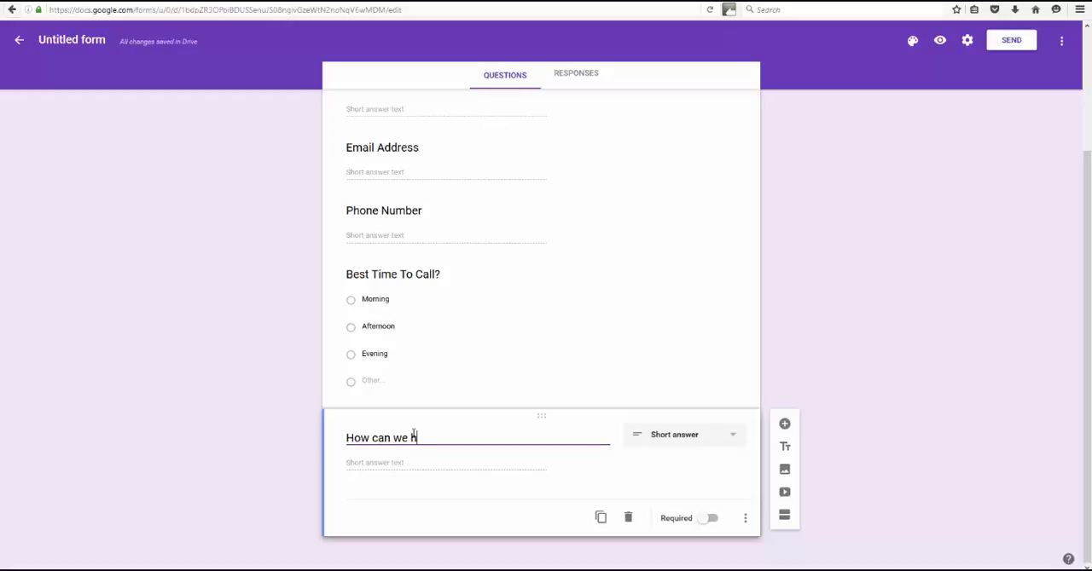
{"action": "type", "text": "elp you?"}
Complete the last question's title as "How can we help you?" and change its answer type to Paragraph
{"action": "left_click", "coordinate": [709, 444]}
{"action": "left_click", "coordinate": [675, 462]}
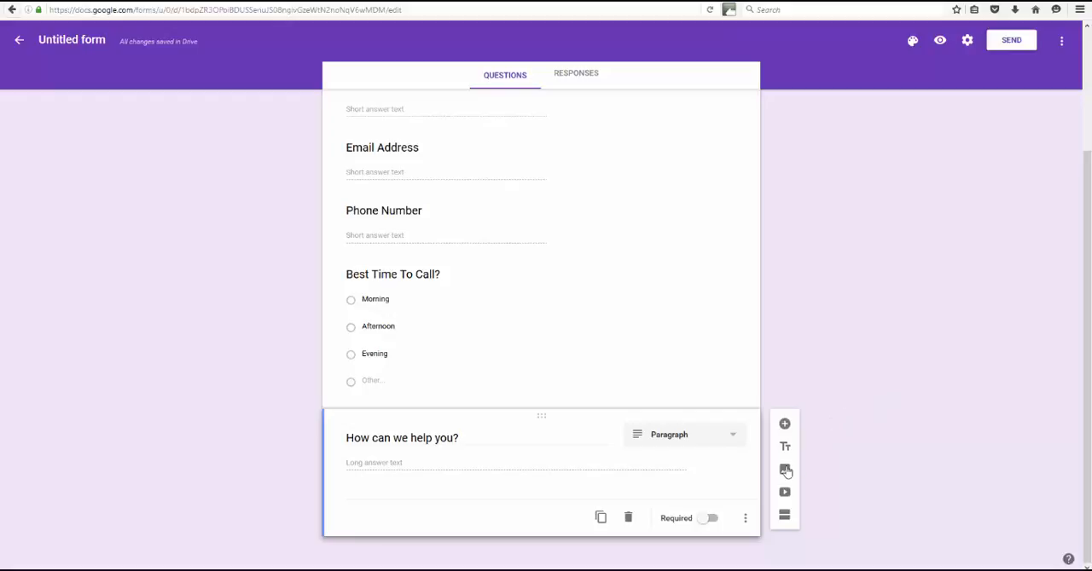
Rename the untitled form file as "Contact Us"
{"action": "scroll", "coordinate": [614, 319], "scroll_direction": "up", "scroll_amount": 3}
{"action": "scroll", "coordinate": [748, 242], "scroll_direction": "down", "scroll_amount": 3}
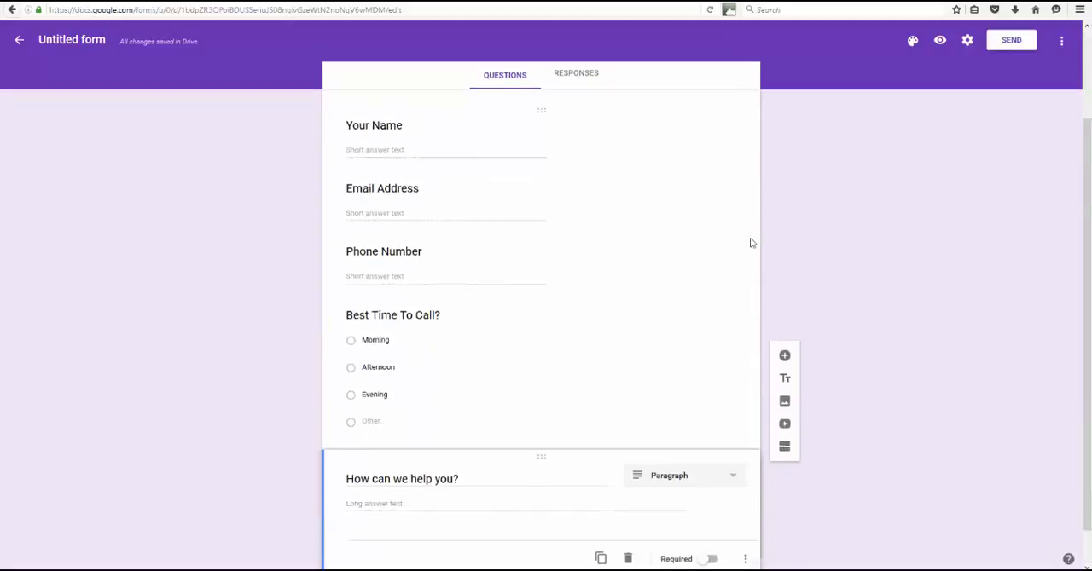
{"action": "scroll", "coordinate": [765, 278], "scroll_direction": "up", "scroll_amount": 3}
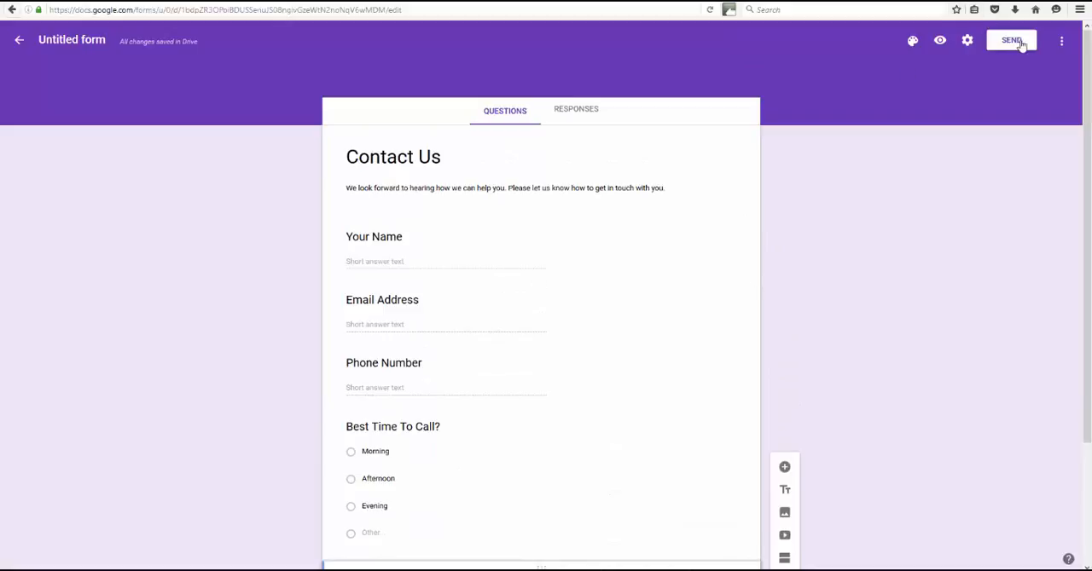
{"action": "left_click", "coordinate": [74, 40]}
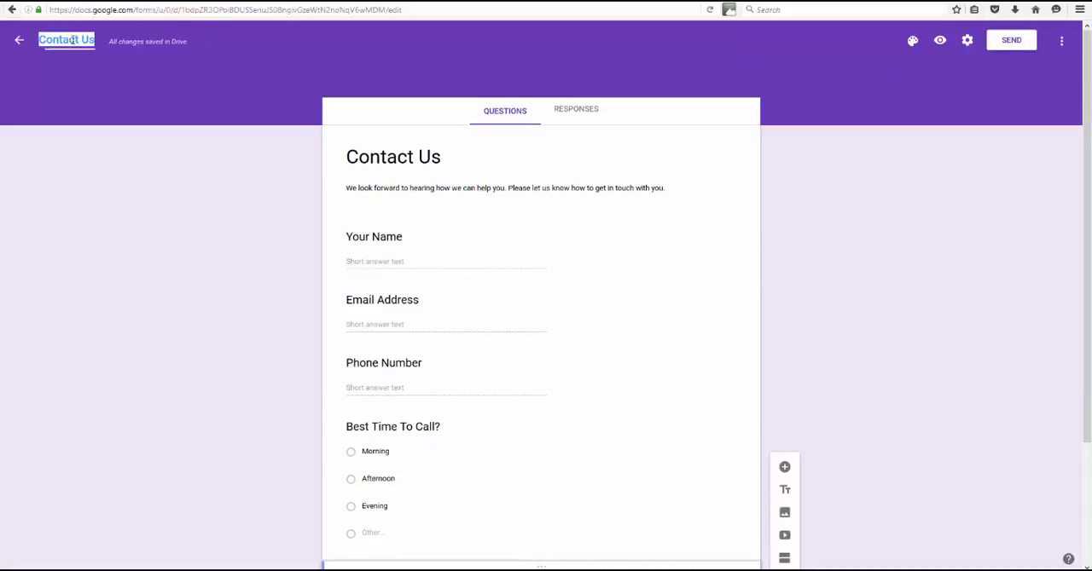
{"action": "left_click", "coordinate": [158, 157]}
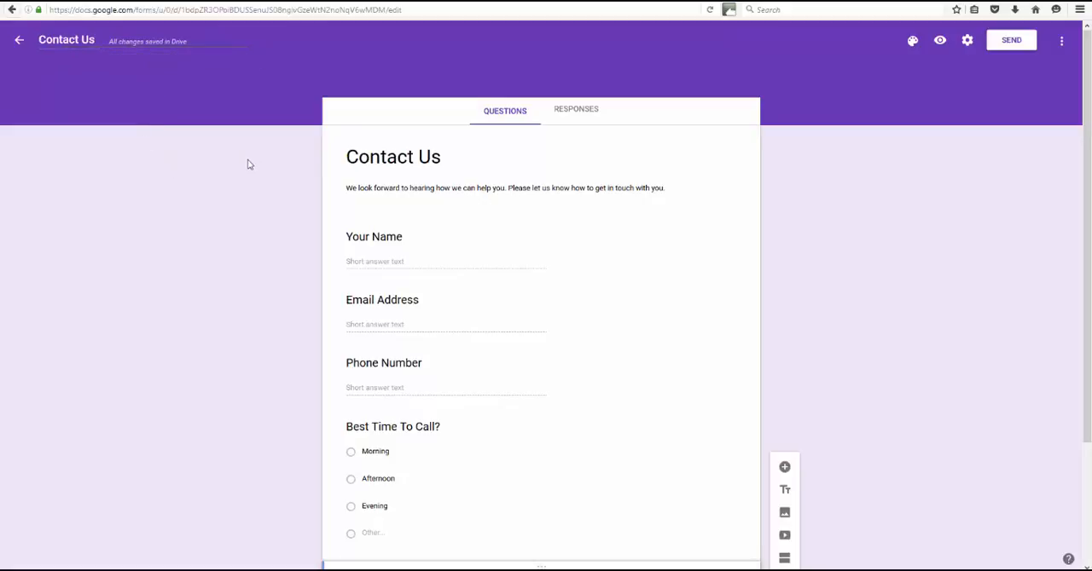
Try red and grey as the form's theme colour and look at the available image themes
{"action": "left_click", "coordinate": [912, 43]}
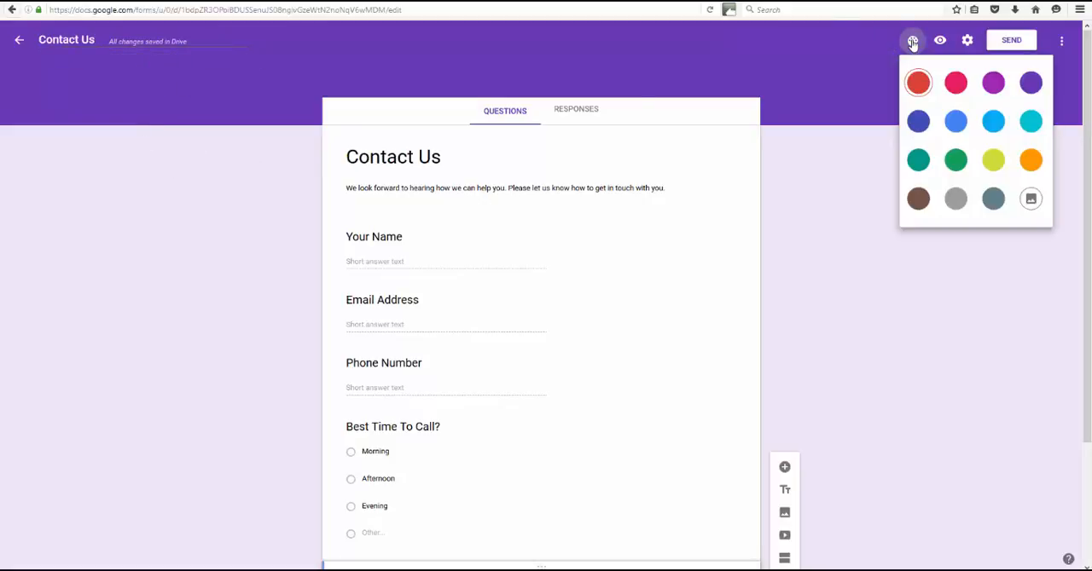
{"action": "left_click", "coordinate": [918, 82]}
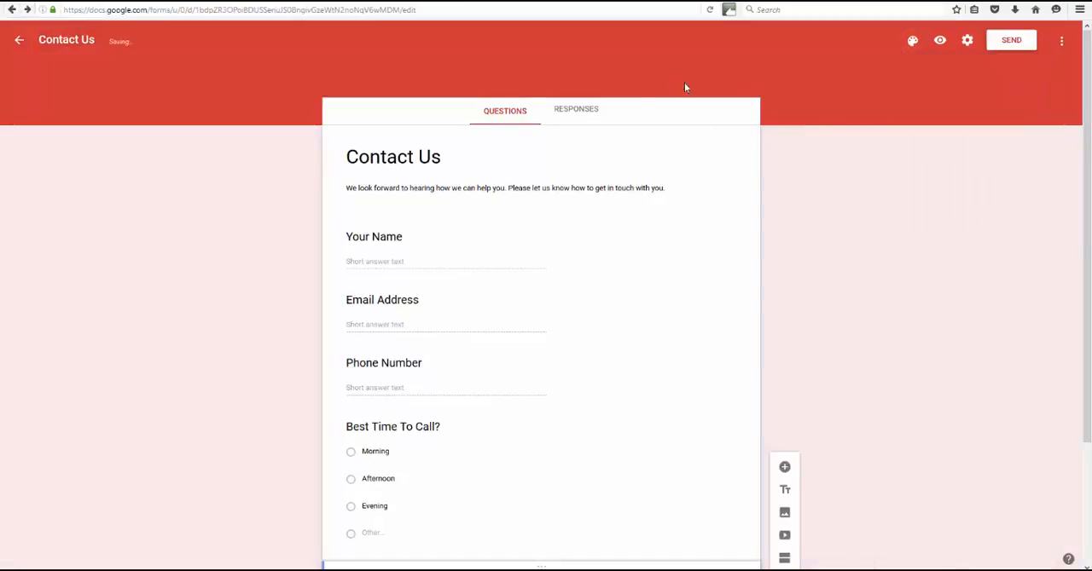
{"action": "left_click", "coordinate": [913, 41]}
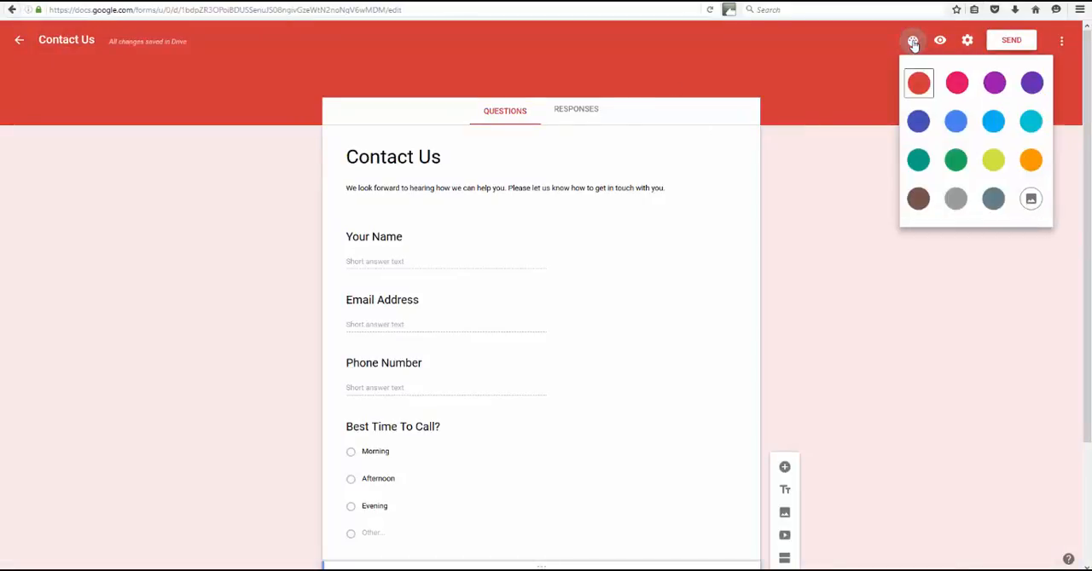
{"action": "left_click", "coordinate": [955, 198]}
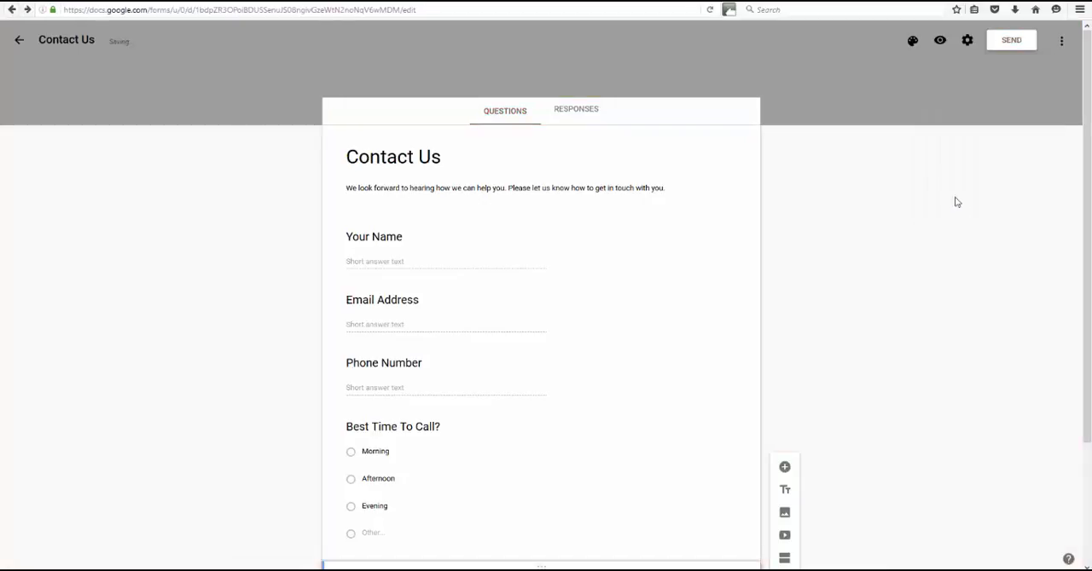
{"action": "left_click", "coordinate": [912, 42]}
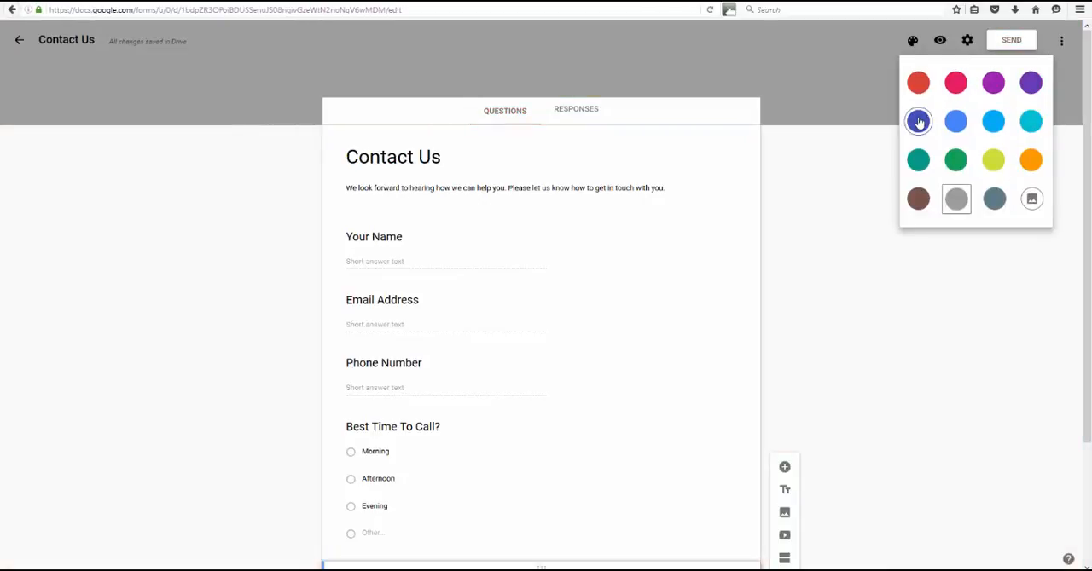
{"action": "left_click", "coordinate": [1032, 202]}
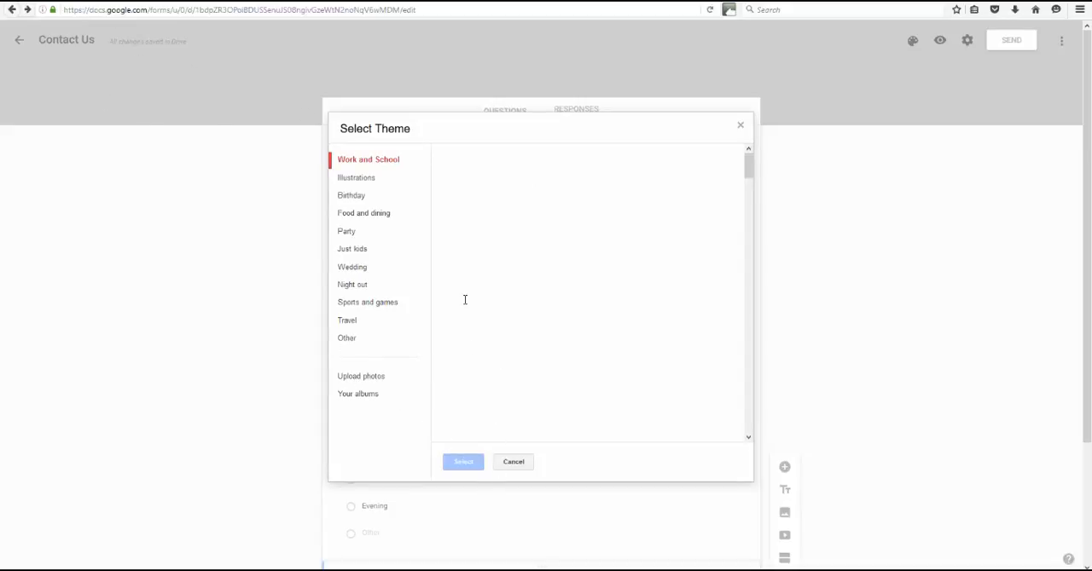
{"action": "left_click", "coordinate": [514, 462]}
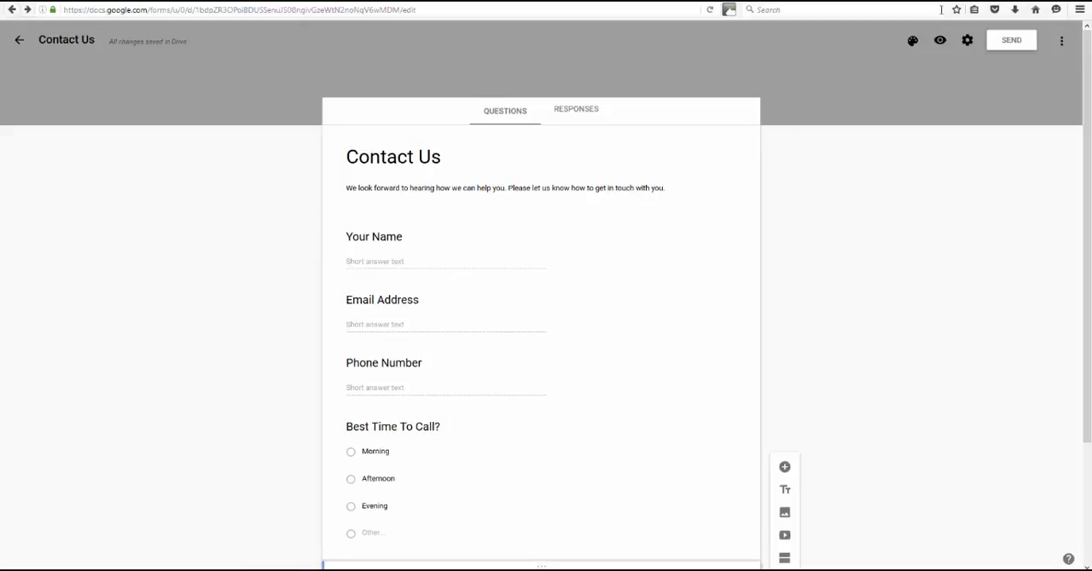
Set the form's theme colour to indigo blue
{"action": "left_click", "coordinate": [912, 40]}
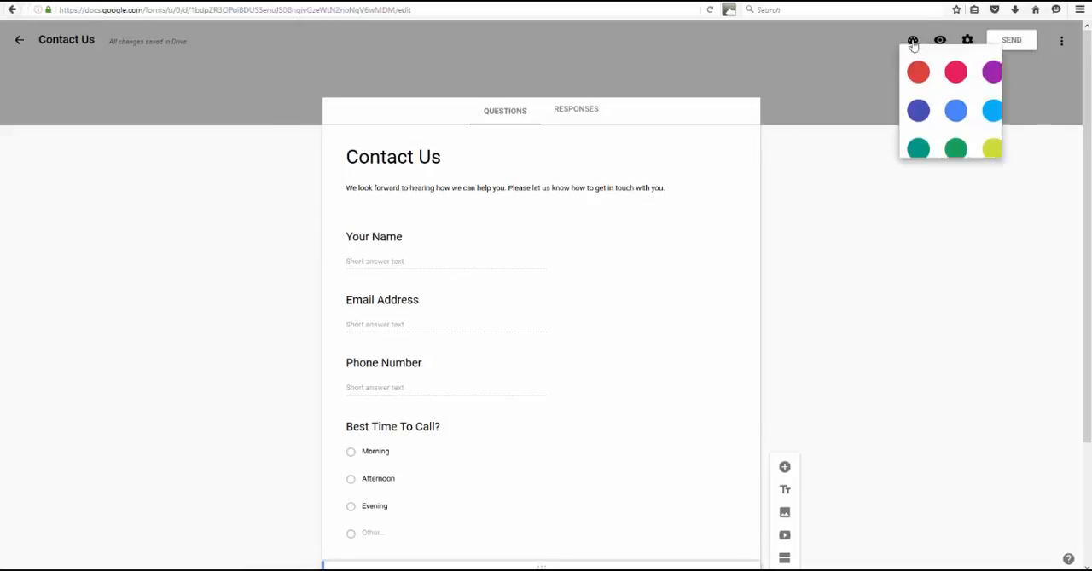
{"action": "left_click", "coordinate": [914, 121]}
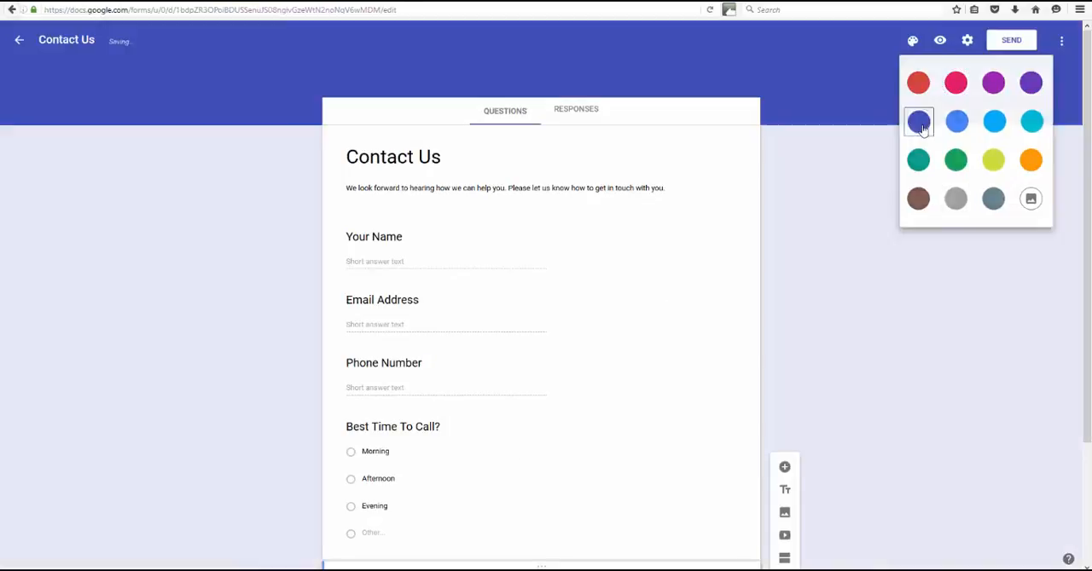
Preview the form as respondents see it, check all its questions and return to the form editor
{"action": "left_click", "coordinate": [942, 43]}
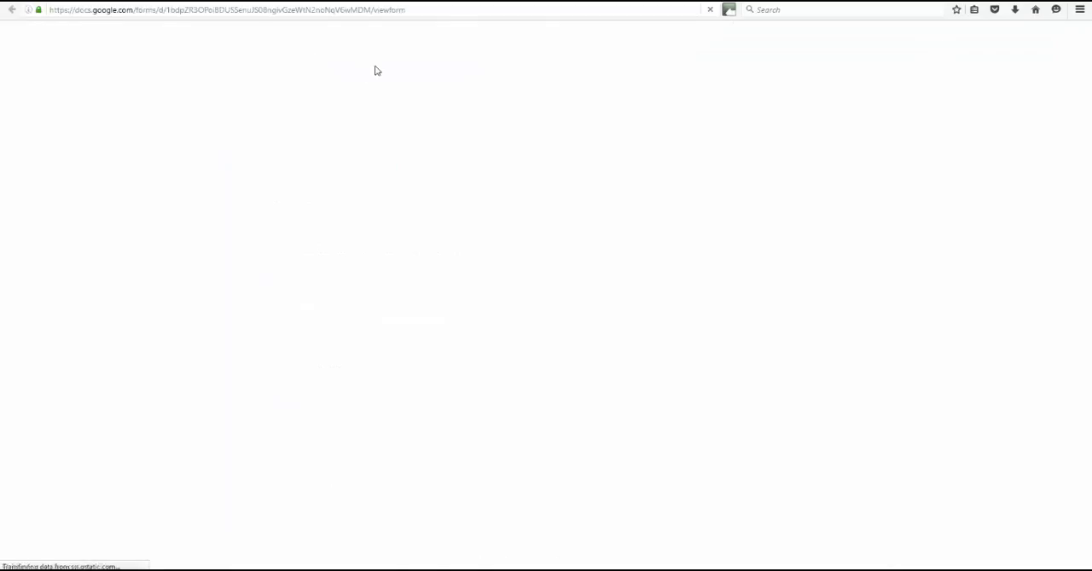
{"action": "scroll", "coordinate": [528, 179], "scroll_direction": "down", "scroll_amount": 4}
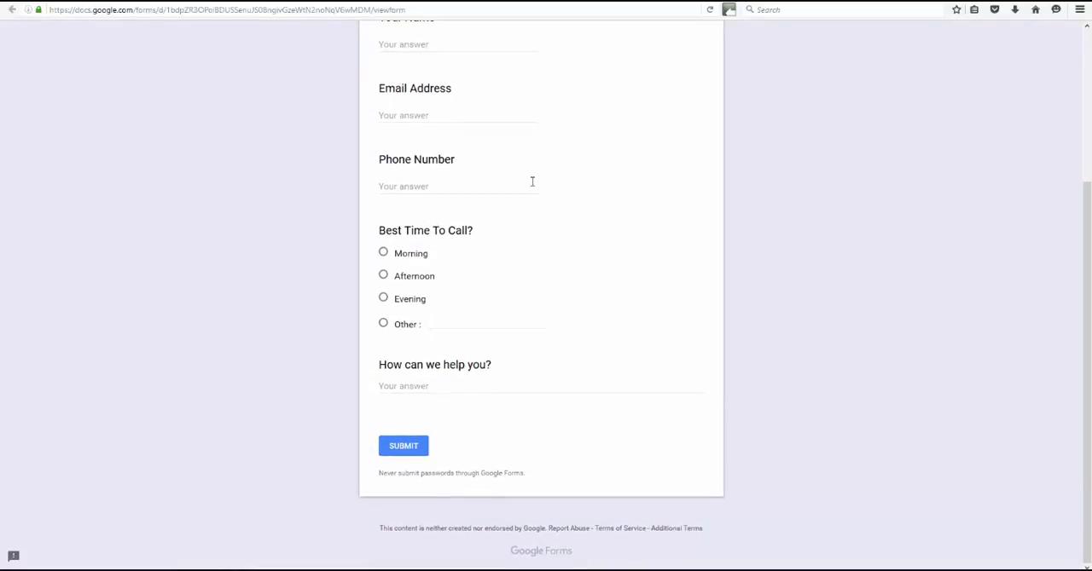
{"action": "scroll", "coordinate": [532, 181], "scroll_direction": "up", "scroll_amount": 3}
{"action": "scroll", "coordinate": [532, 180], "scroll_direction": "up", "scroll_amount": 1}
{"action": "left_click", "coordinate": [114, 0]}
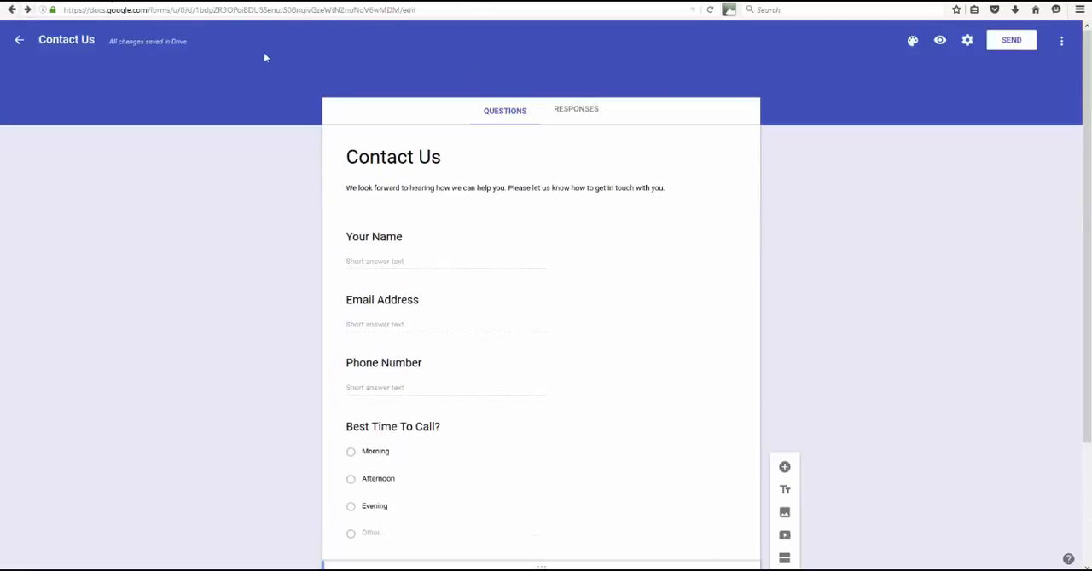
{"action": "left_click", "coordinate": [1062, 43]}
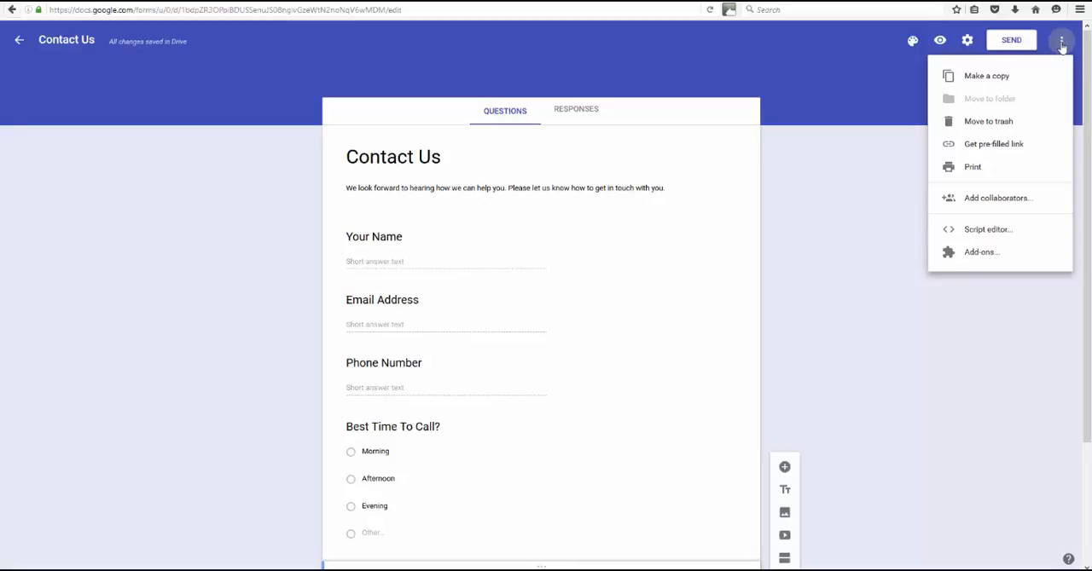
{"action": "left_click", "coordinate": [1061, 42]}
Get the form's sharing link, shorten its URL and copy it
{"action": "left_click", "coordinate": [1006, 41]}
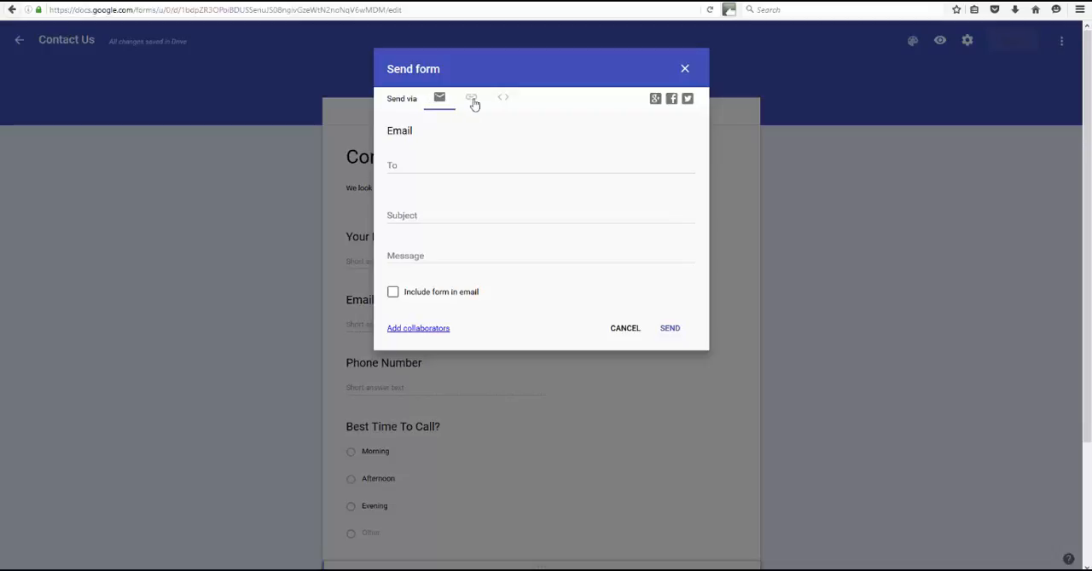
{"action": "left_click", "coordinate": [473, 100]}
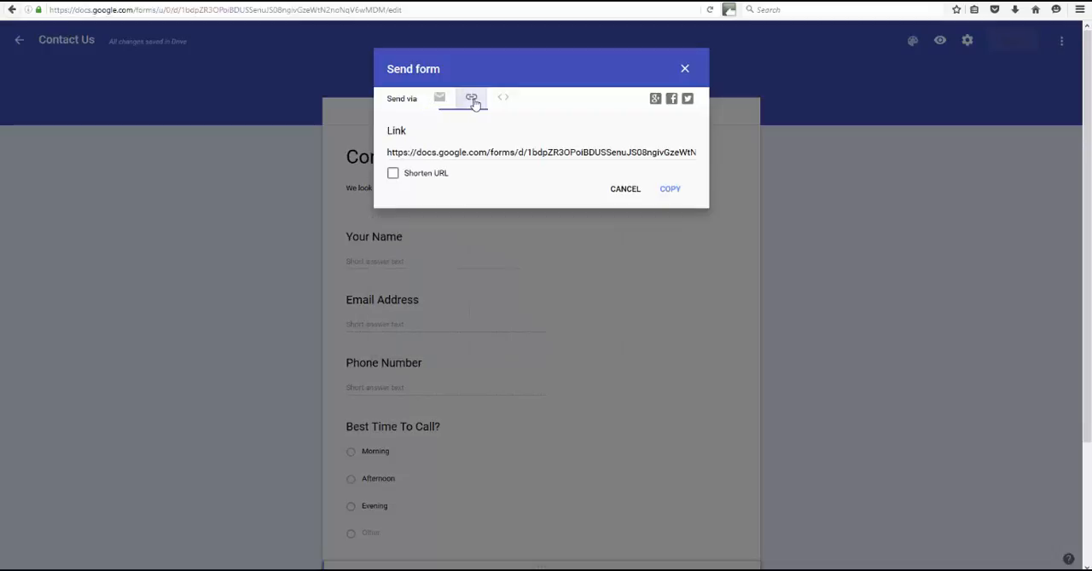
{"action": "left_click", "coordinate": [482, 150]}
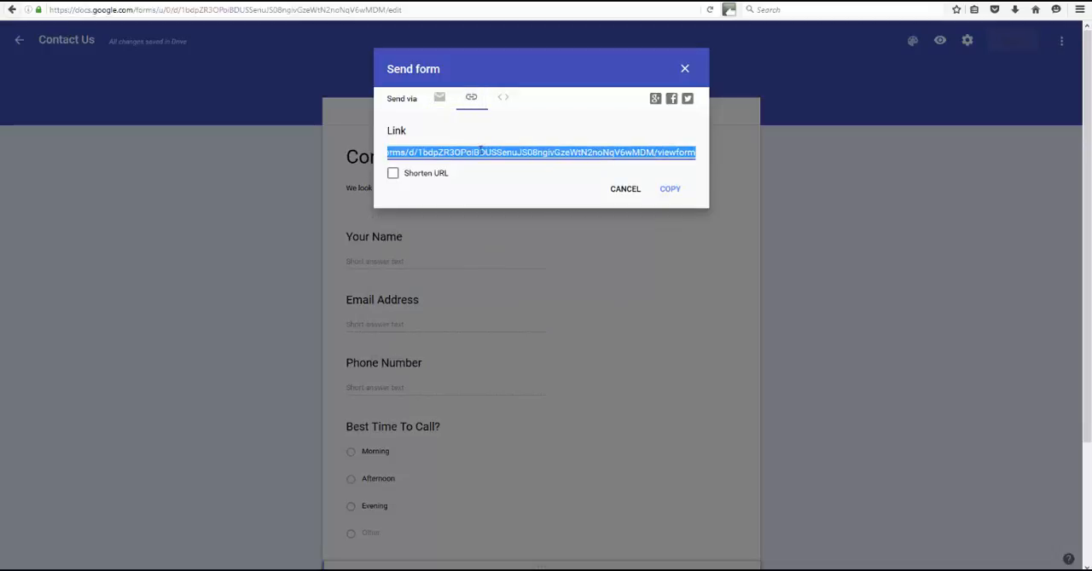
{"action": "left_click", "coordinate": [392, 173]}
{"action": "right_click", "coordinate": [482, 153]}
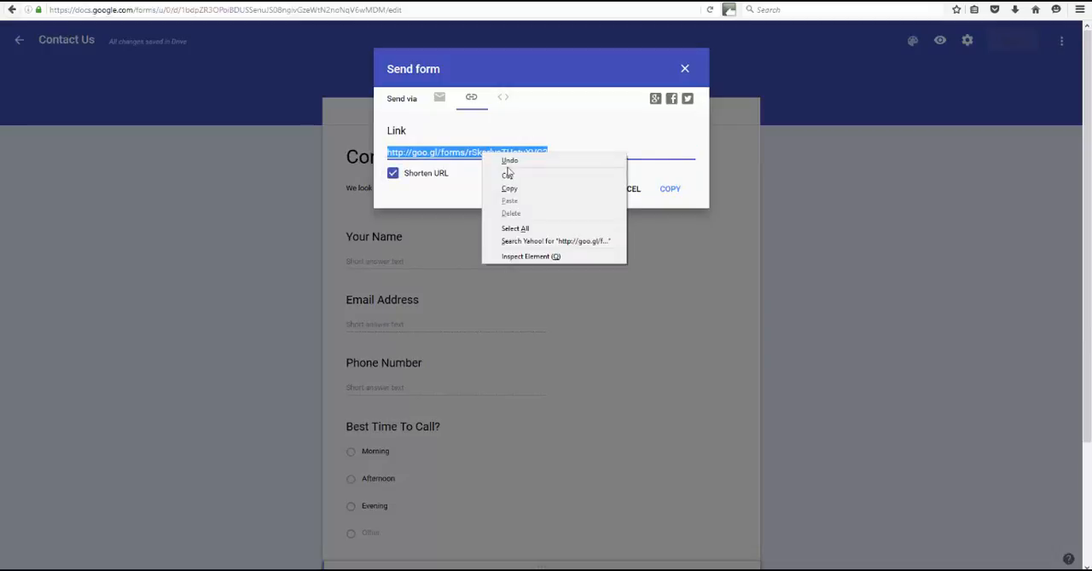
{"action": "left_click", "coordinate": [514, 191]}
{"action": "right_click", "coordinate": [506, 152]}
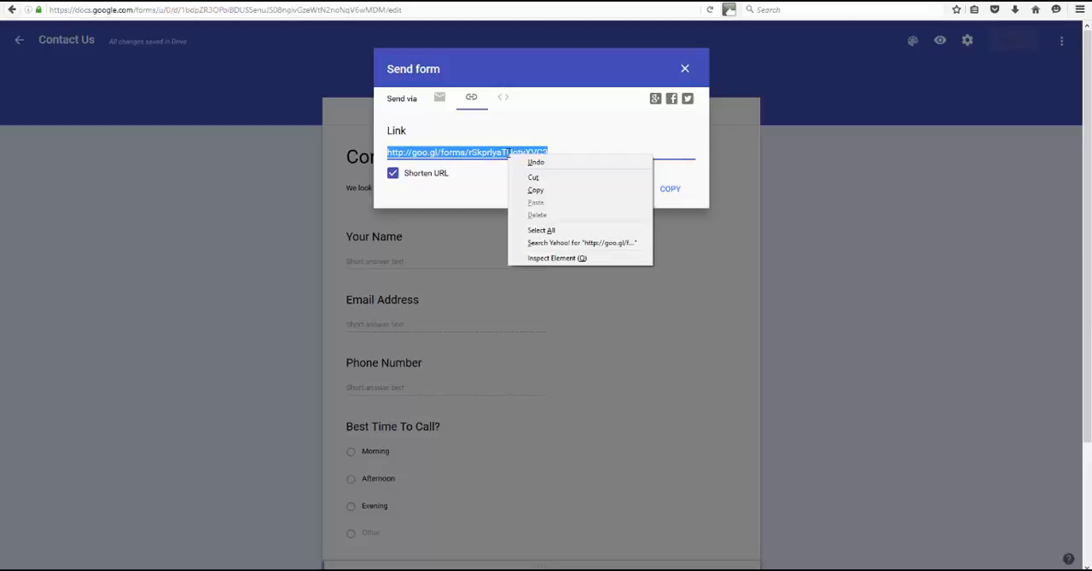
{"action": "left_click", "coordinate": [545, 191]}
{"action": "right_click", "coordinate": [511, 152]}
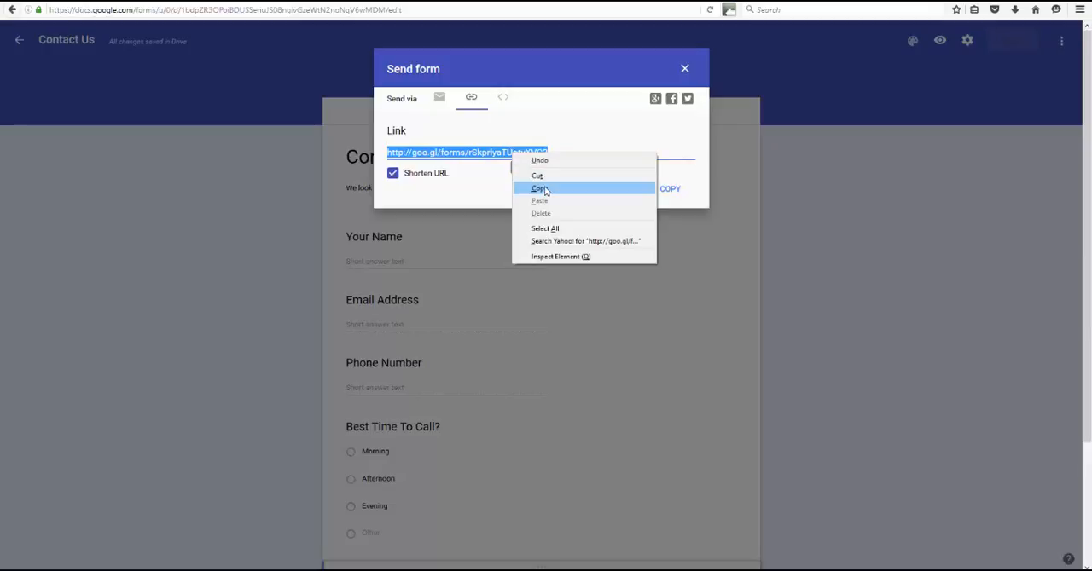
{"action": "left_click", "coordinate": [545, 190]}
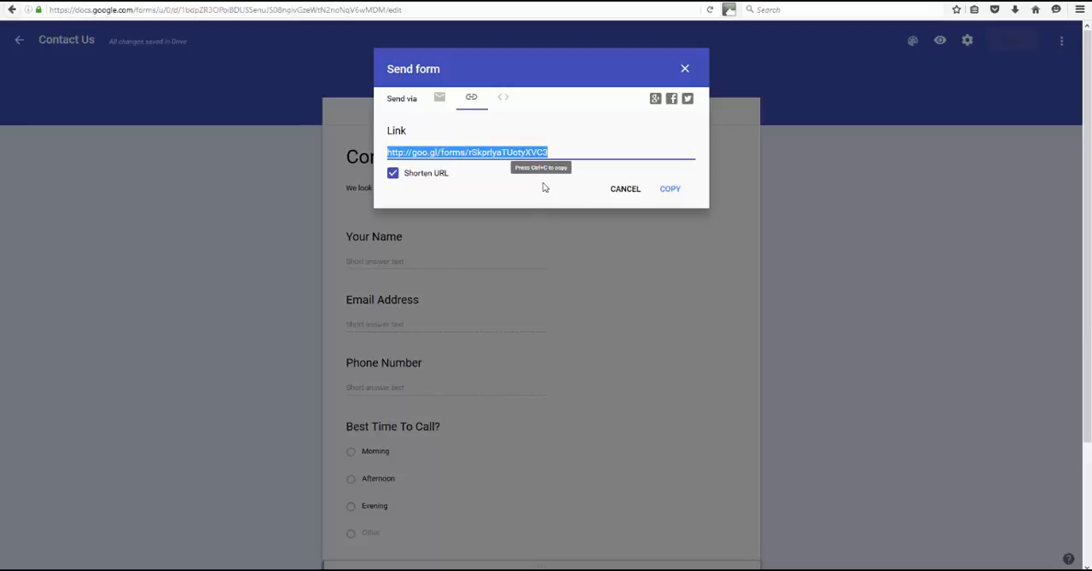
{"action": "right_click", "coordinate": [523, 152]}
{"action": "left_click", "coordinate": [551, 190]}
{"action": "right_click", "coordinate": [502, 152]}
{"action": "left_click", "coordinate": [529, 190]}
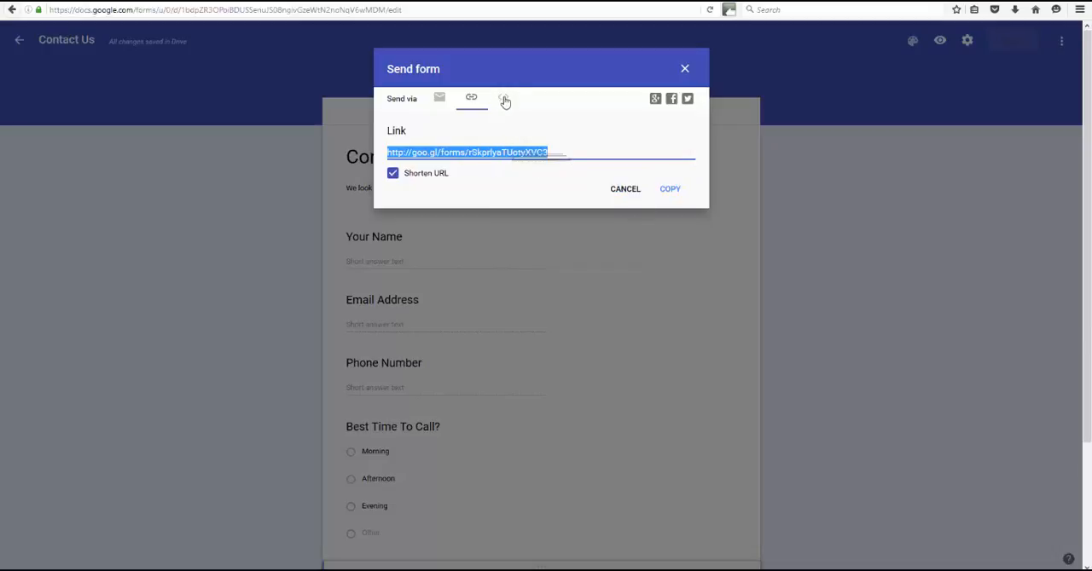
Copy the form's embed HTML code from the sending options and close them
{"action": "left_click", "coordinate": [503, 98]}
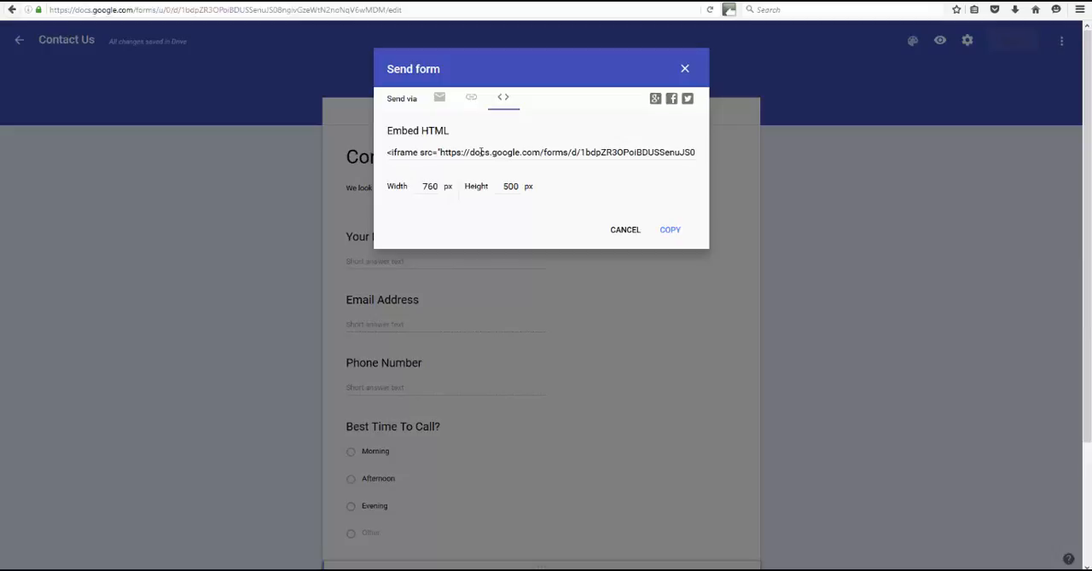
{"action": "left_click", "coordinate": [664, 231]}
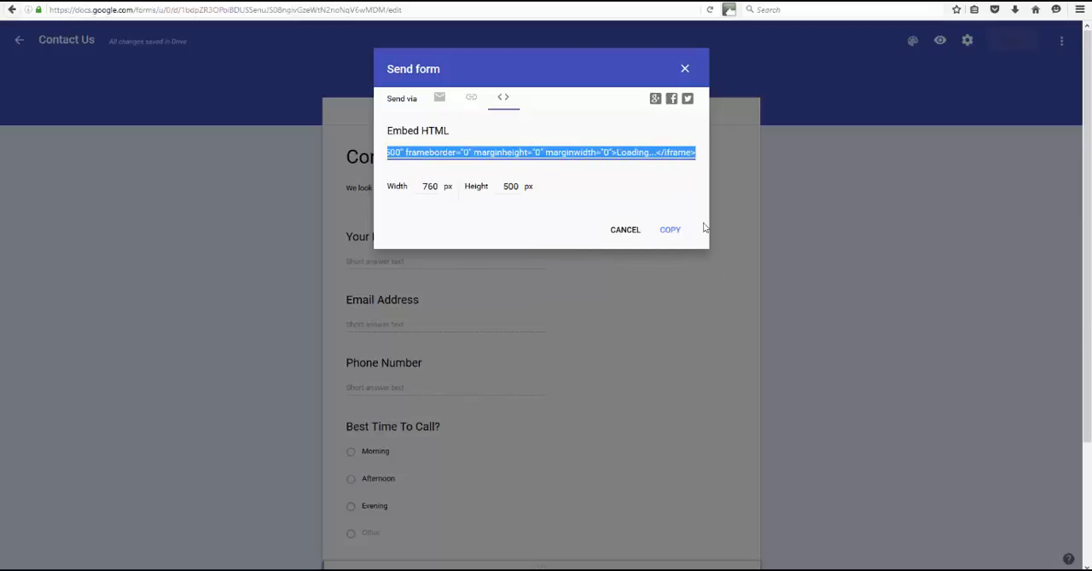
{"action": "left_click", "coordinate": [669, 236]}
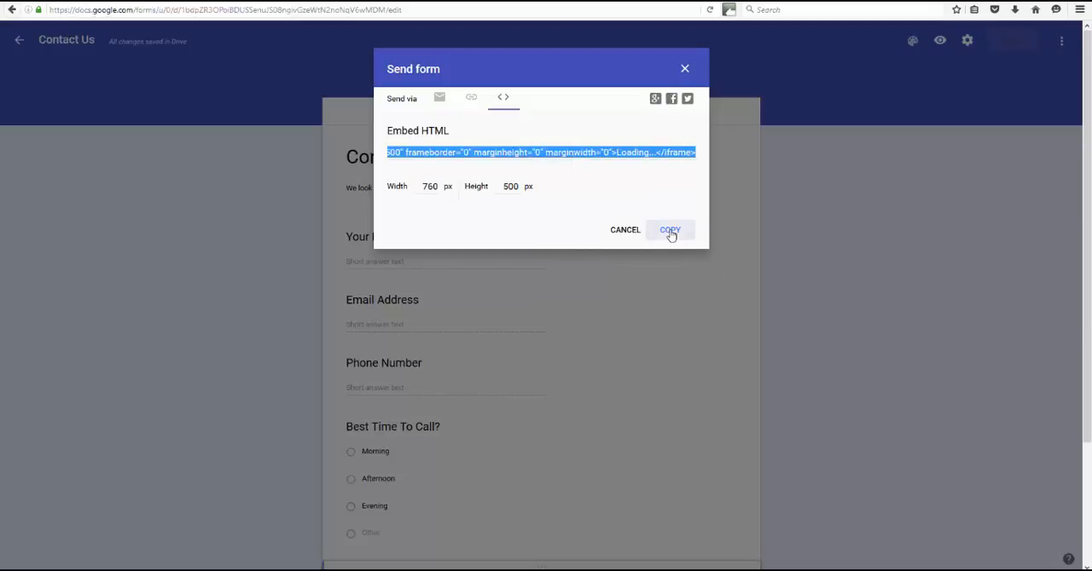
{"action": "left_click", "coordinate": [684, 70]}
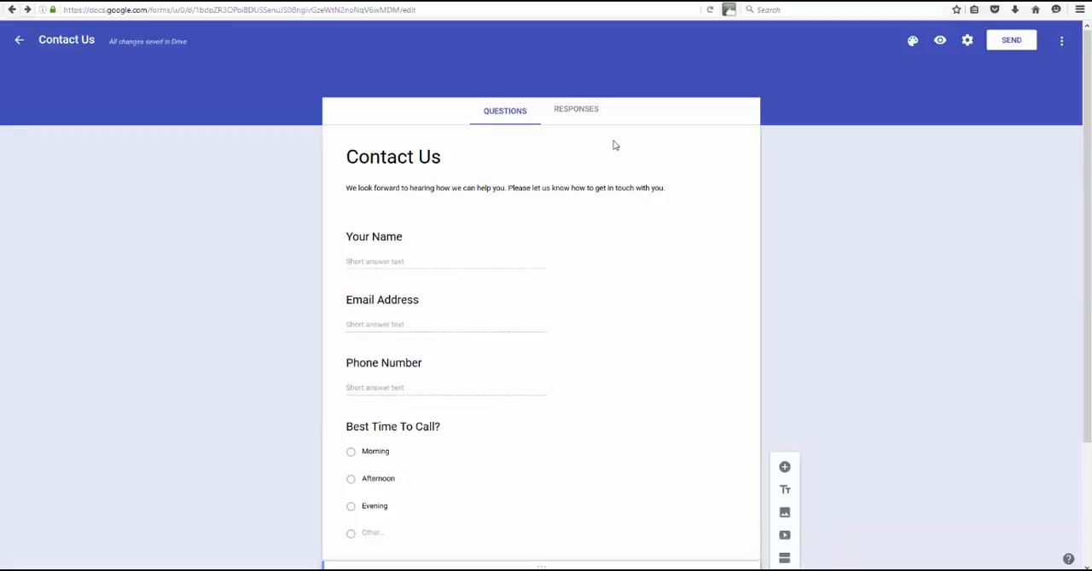
Check the form's responses and reopen the "Contact Us" form from the list of recent forms
{"action": "left_click", "coordinate": [580, 110]}
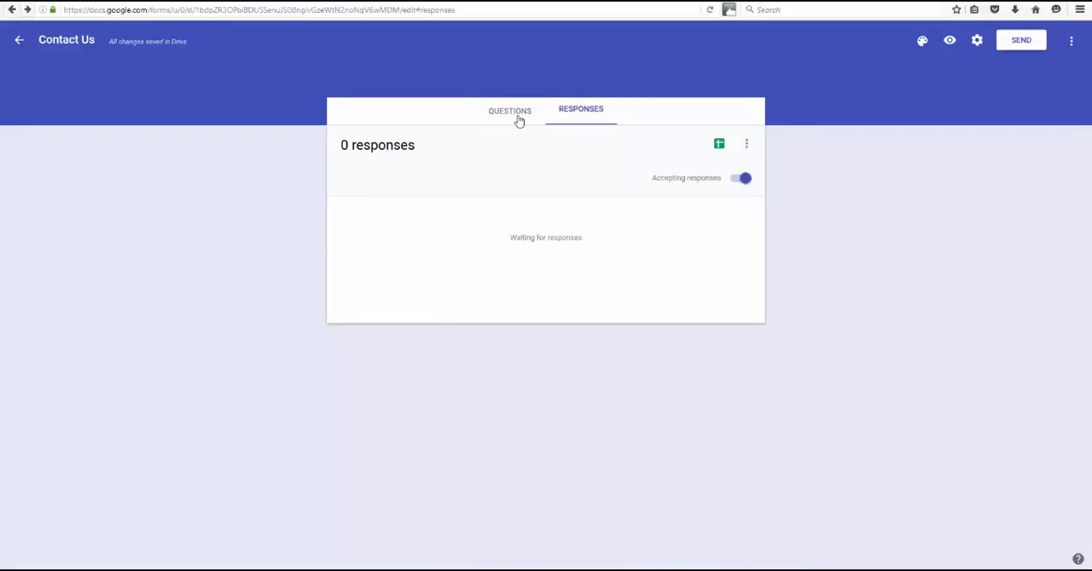
{"action": "left_click", "coordinate": [515, 113]}
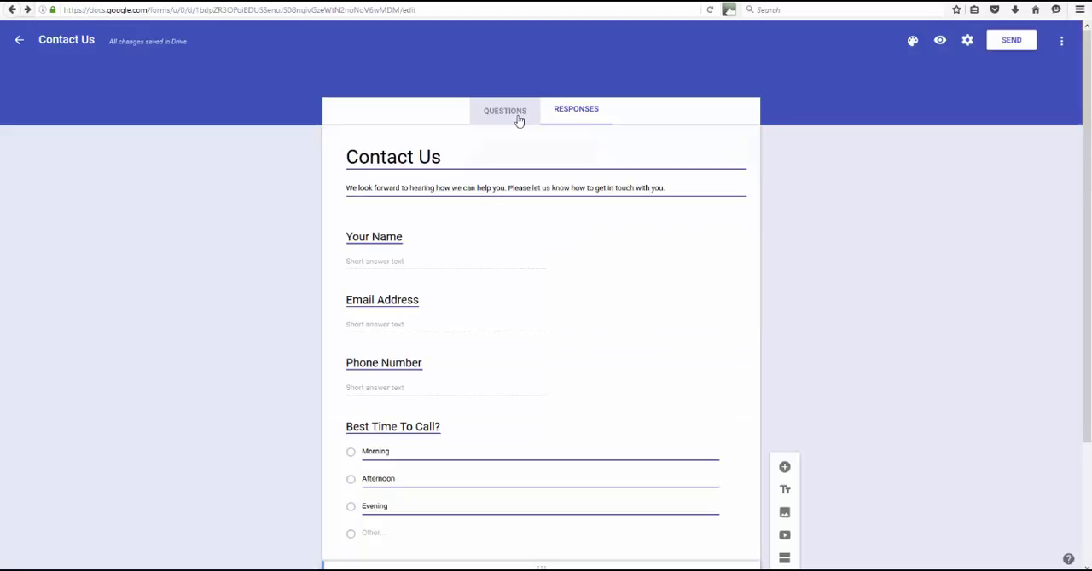
{"action": "left_click", "coordinate": [17, 41]}
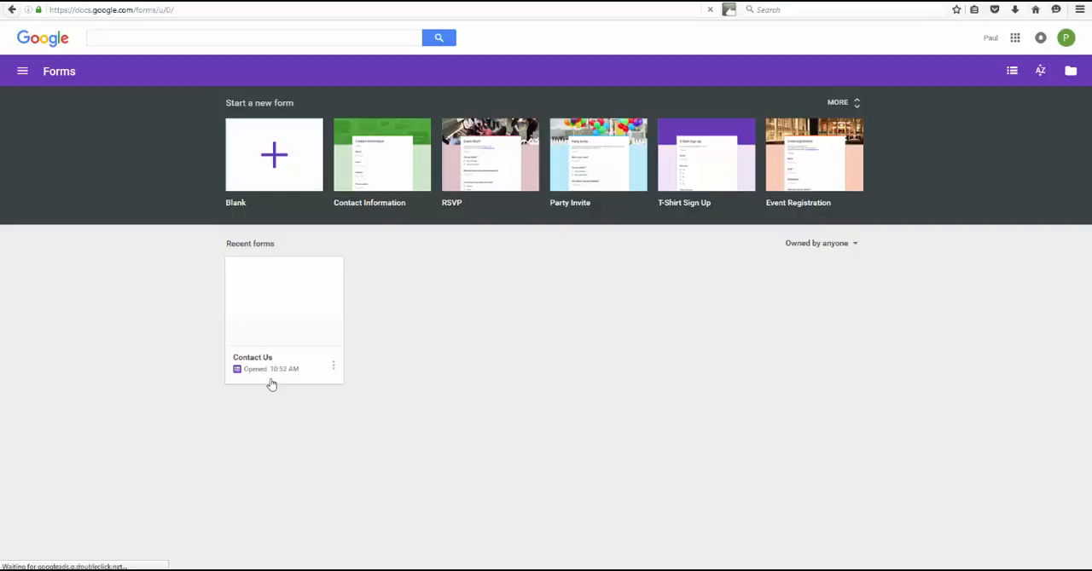
{"action": "left_click", "coordinate": [296, 312]}
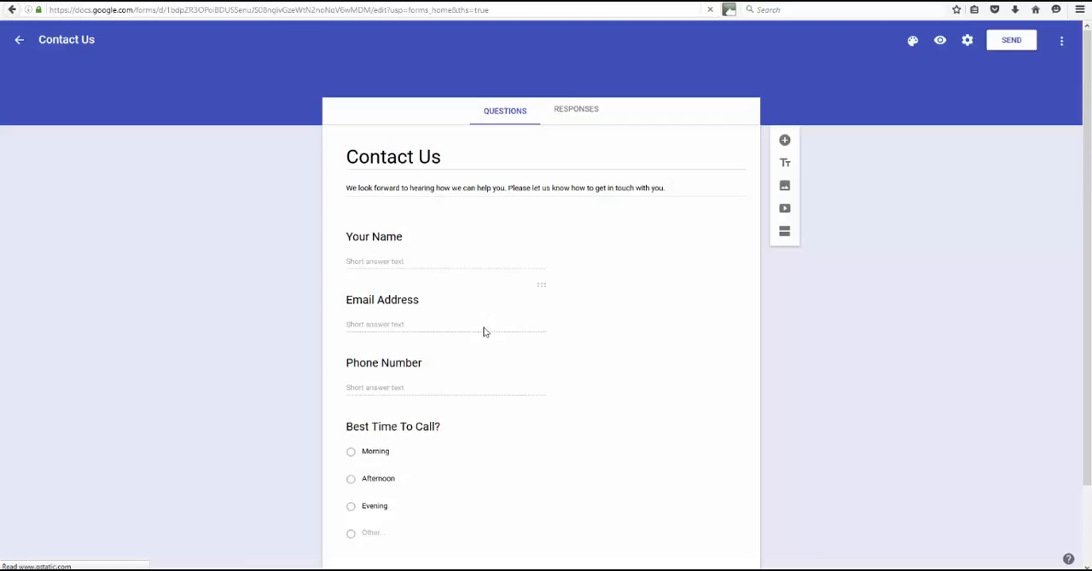
Stop the form from accepting responses and turn response collection back on
{"action": "left_click", "coordinate": [577, 111]}
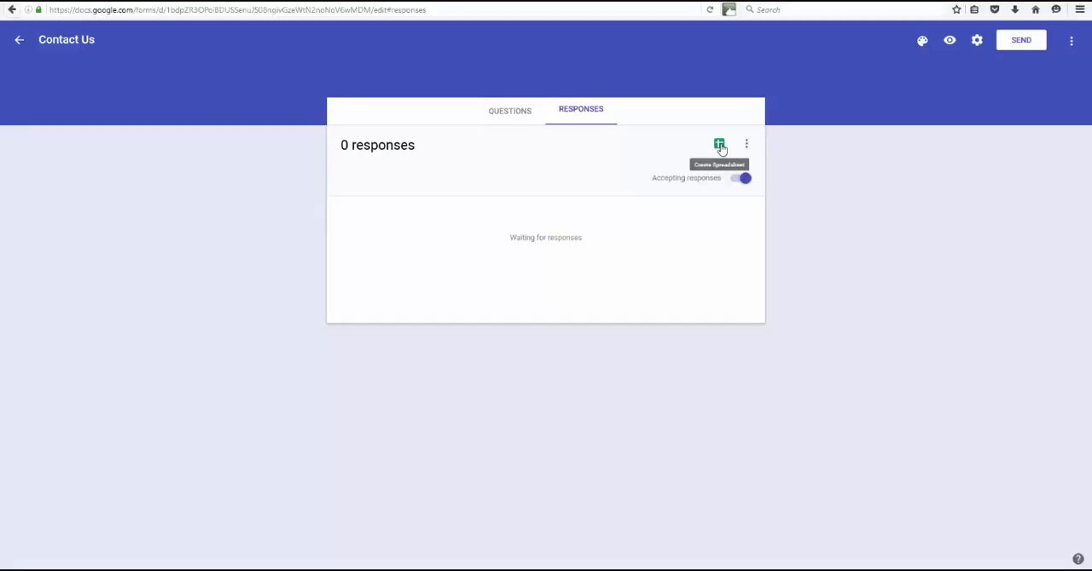
{"action": "left_click", "coordinate": [746, 181]}
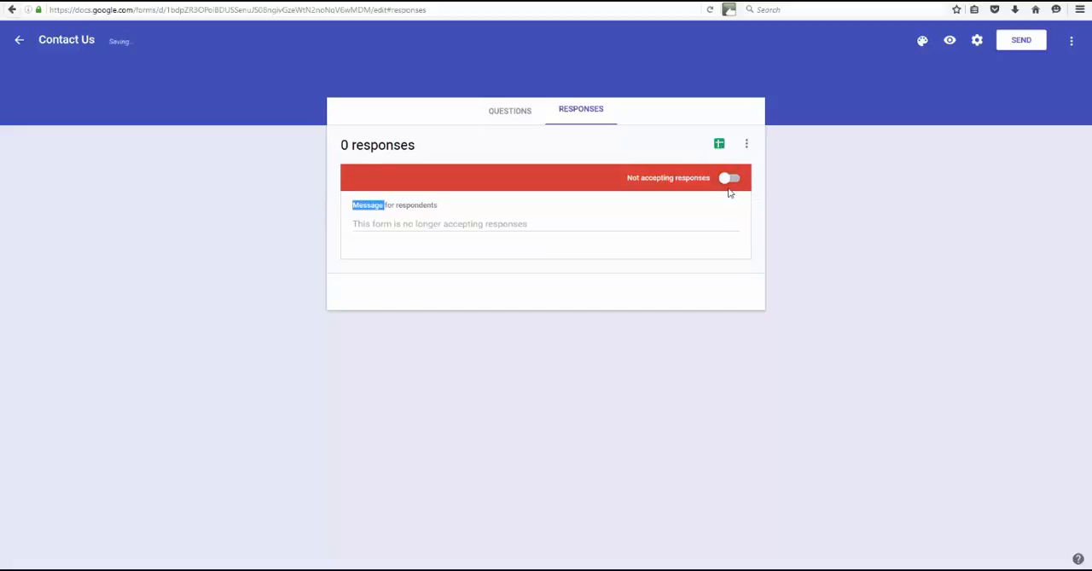
{"action": "left_click", "coordinate": [729, 178]}
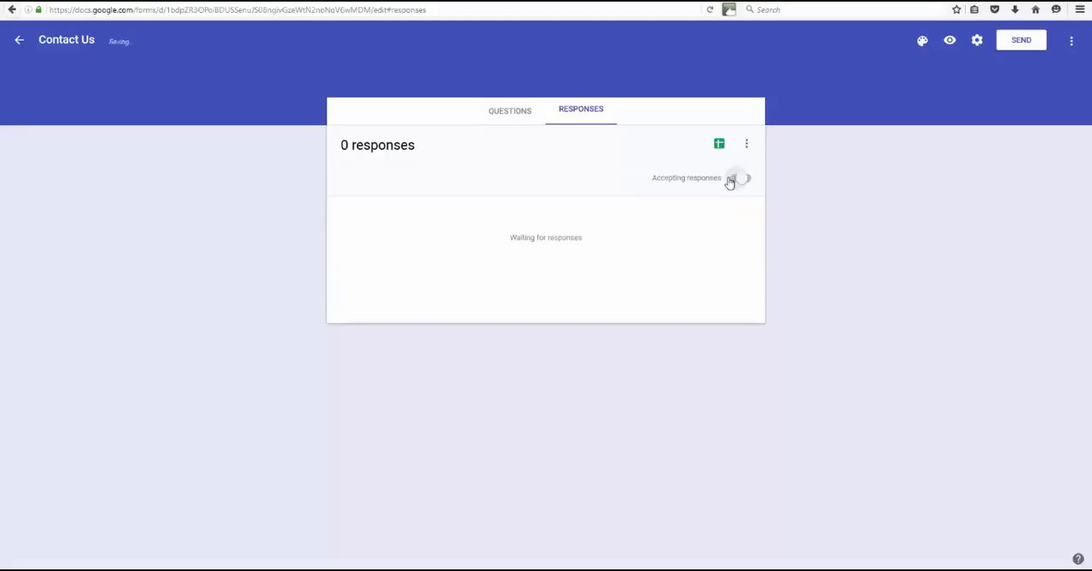
Look over the form's questions and responses again and return to the forms home page
{"action": "left_click", "coordinate": [517, 113]}
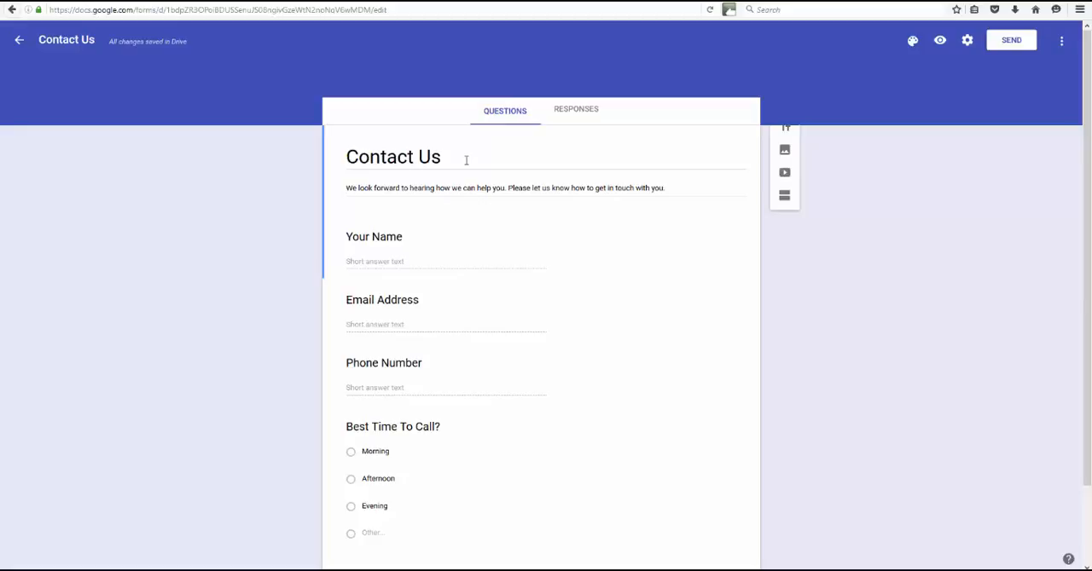
{"action": "left_click", "coordinate": [578, 111]}
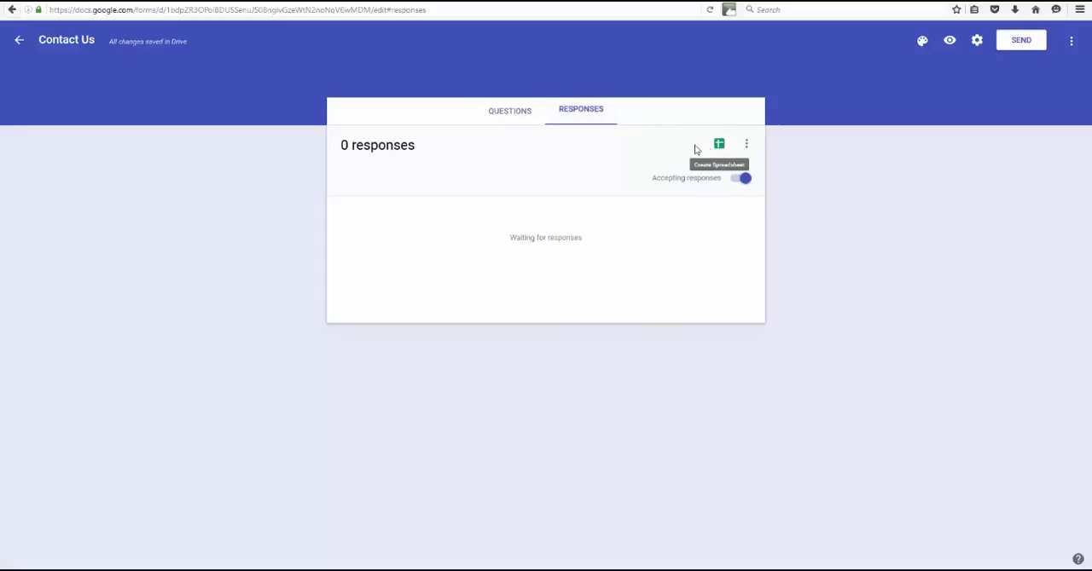
{"action": "left_click", "coordinate": [19, 43]}
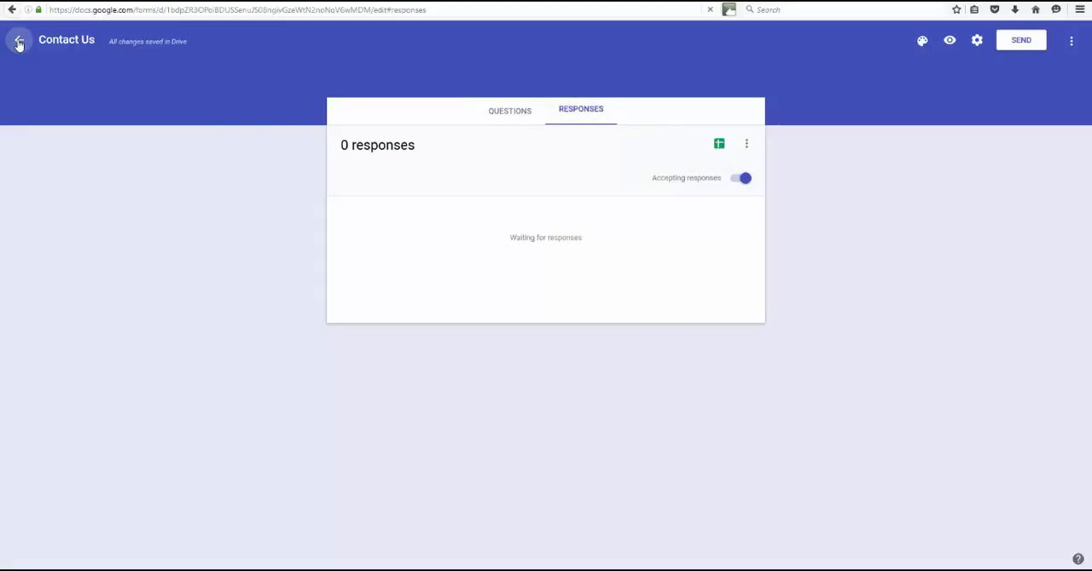